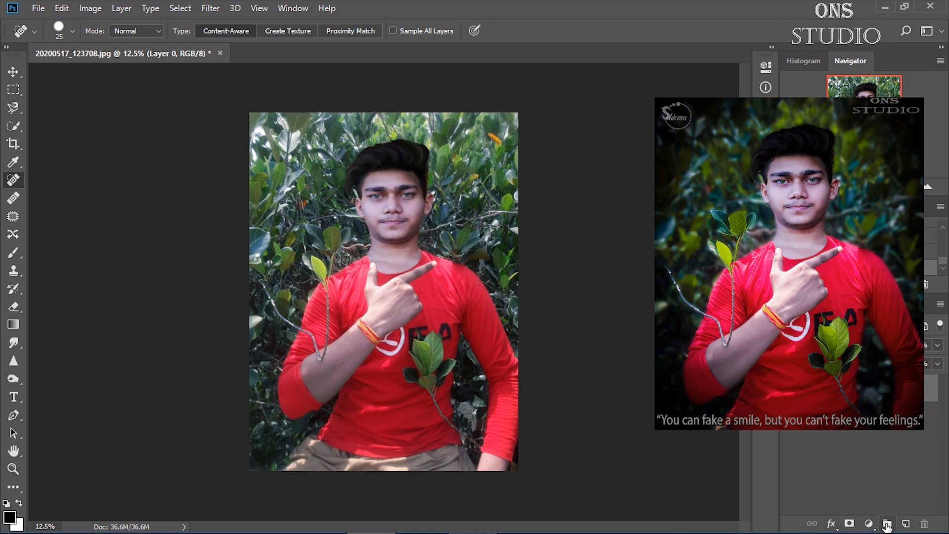
pyautogui.click(906, 523)
pyautogui.click(870, 524)
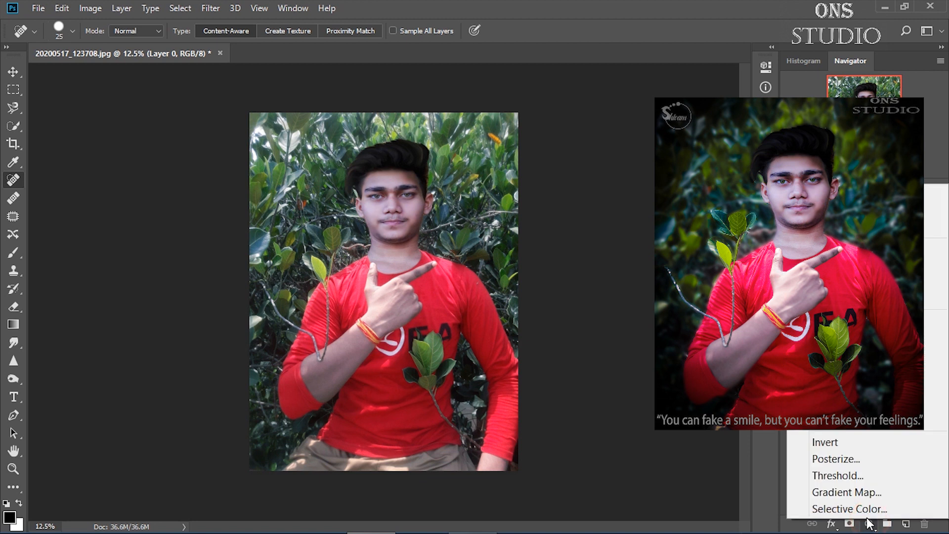
pyautogui.click(779, 460)
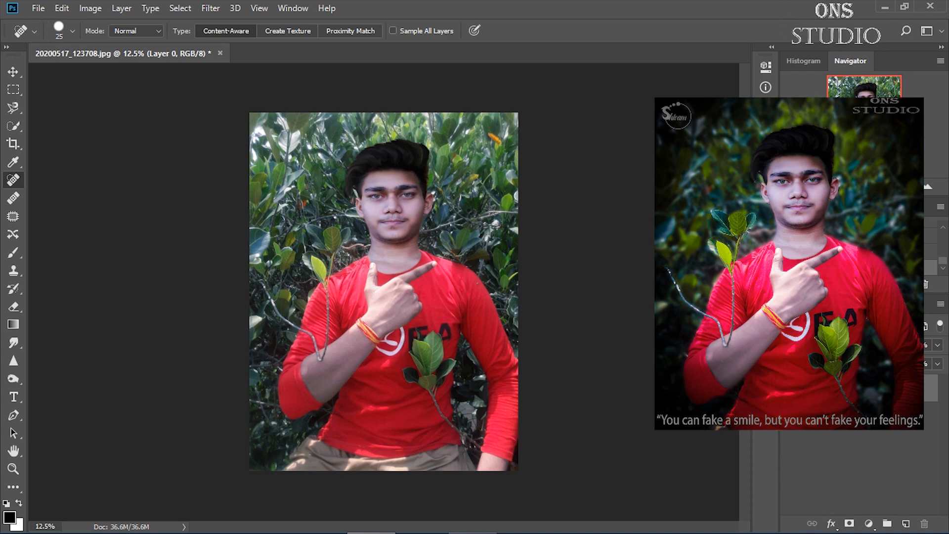
pyautogui.rightClick(850, 388)
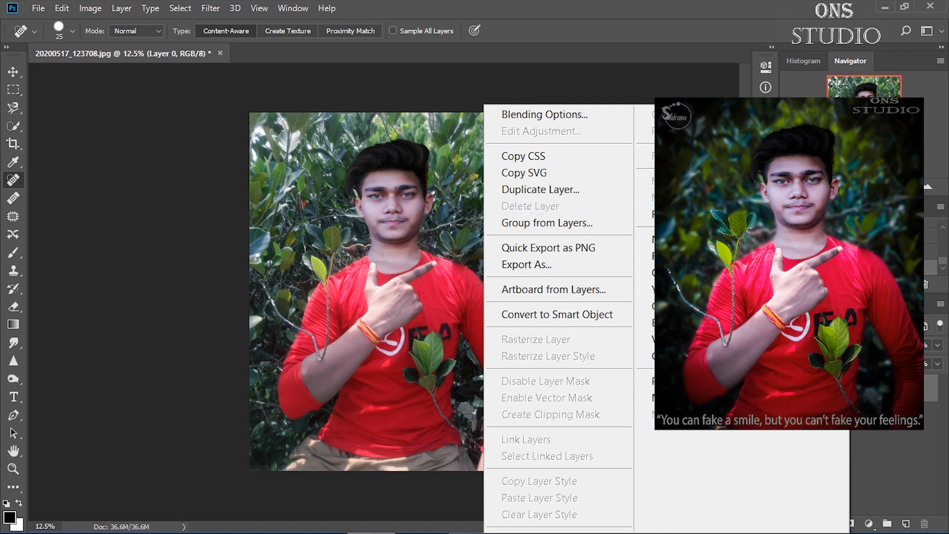
pyautogui.press('Escape')
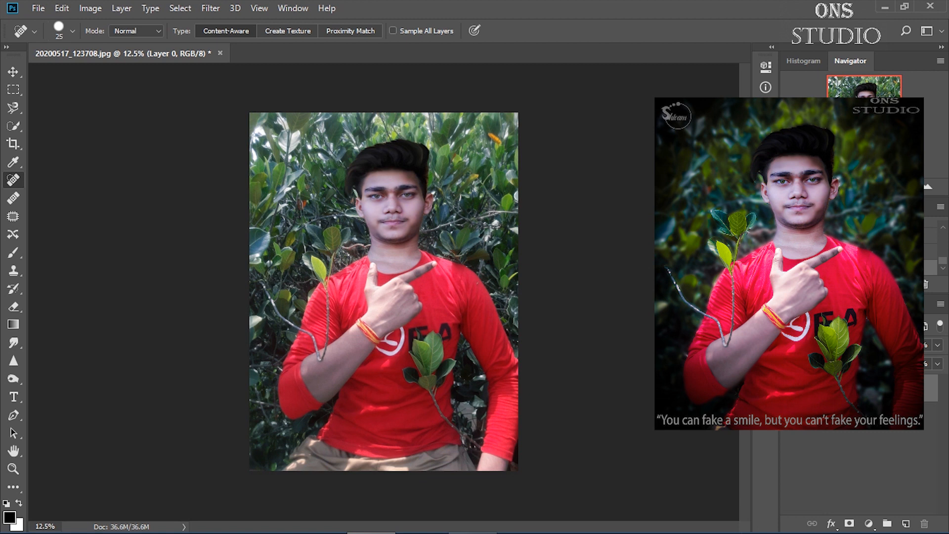
# Duplicate Layer 0 and place the original, hidden, above the copy.
pyautogui.hotkey('ctrl', 'j')
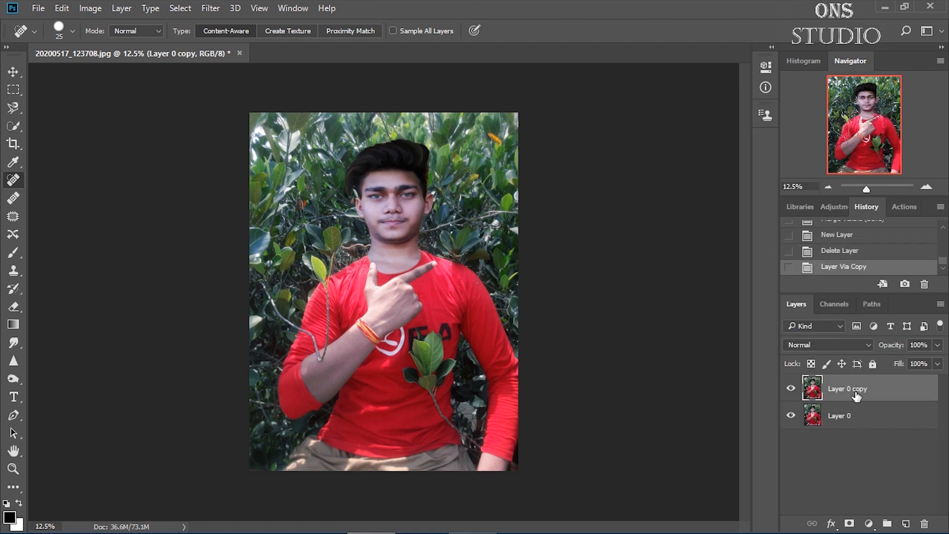
pyautogui.moveTo(859, 417); pyautogui.dragTo(863, 390)
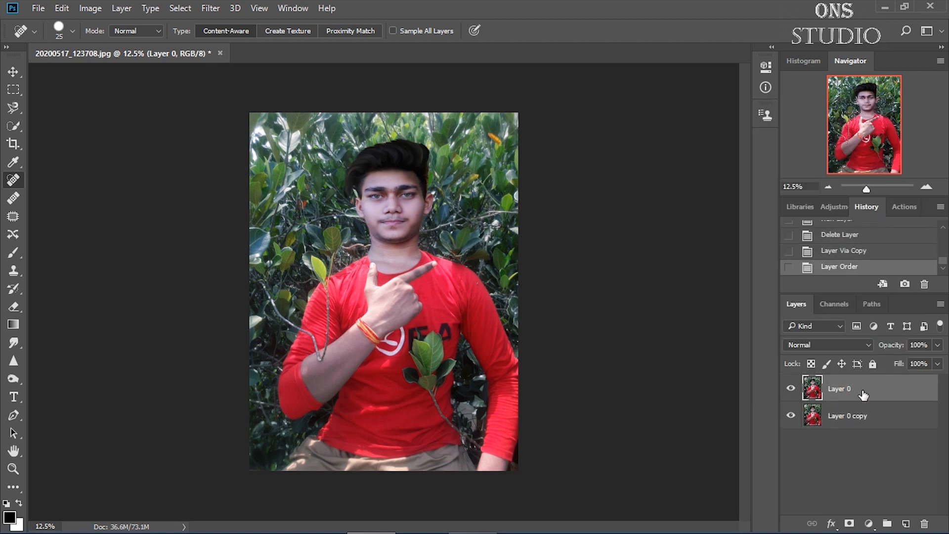
pyautogui.click(861, 417)
pyautogui.click(792, 391)
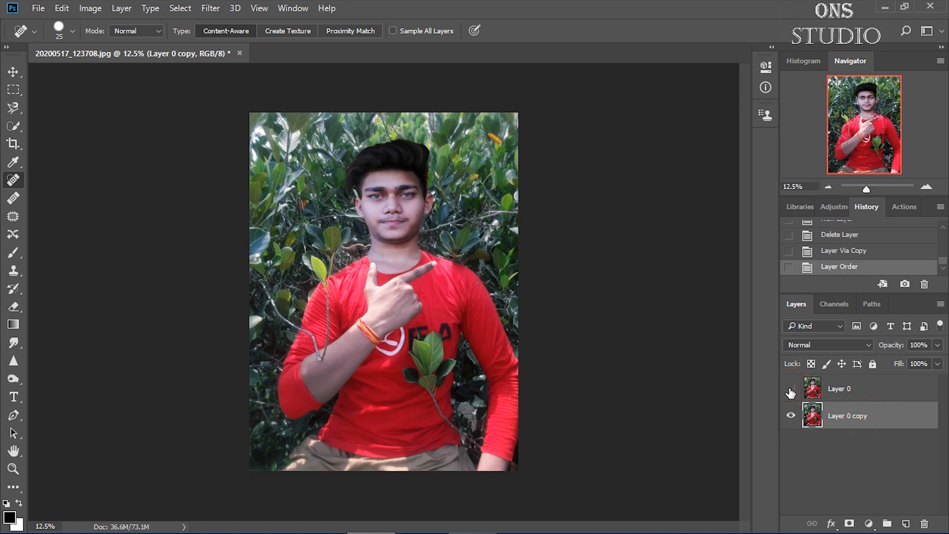
pyautogui.click(792, 389)
# Apply a Gaussian Blur with a radius of 8.4 pixels to Layer 0 copy.
pyautogui.click(211, 8)
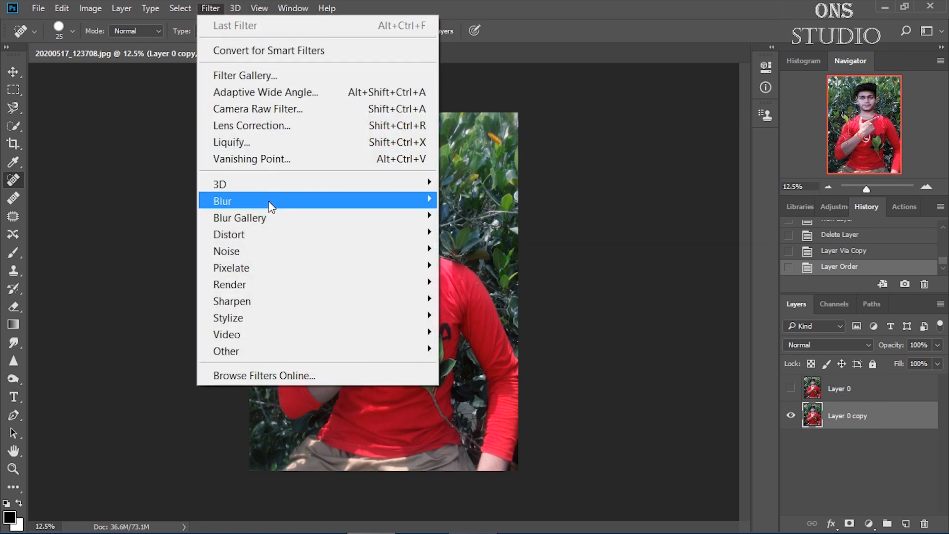
pyautogui.moveTo(271, 206)
pyautogui.click(470, 267)
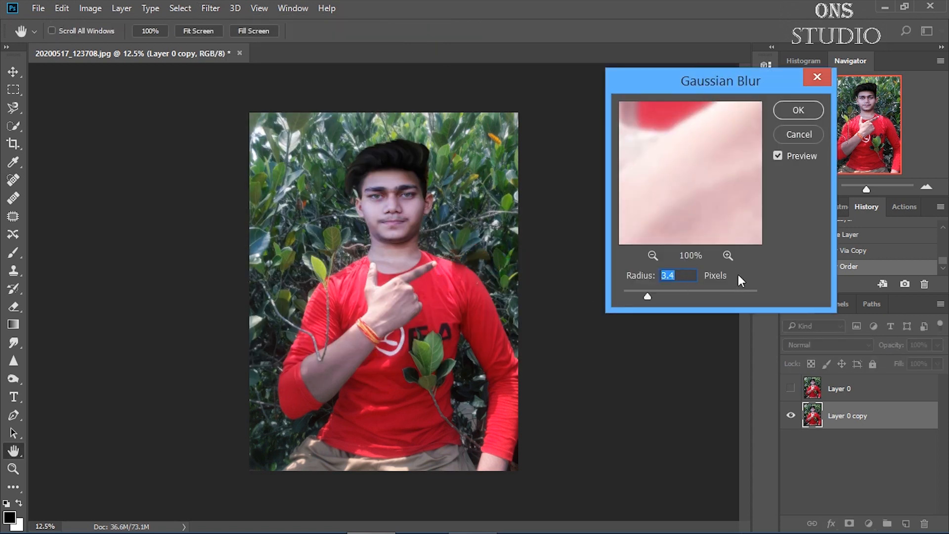
pyautogui.click(651, 257)
pyautogui.click(651, 257)
pyautogui.click(650, 257)
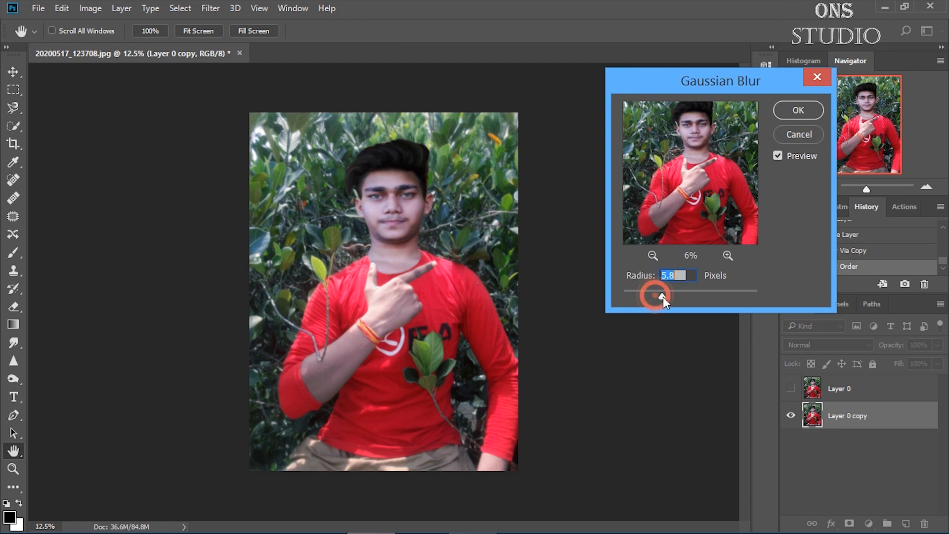
pyautogui.moveTo(666, 295); pyautogui.dragTo(678, 297)
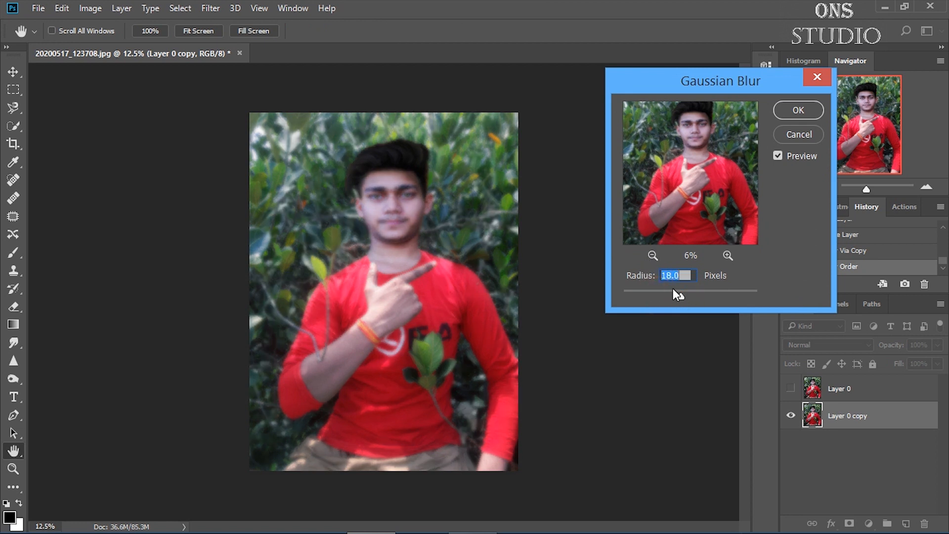
pyautogui.click(672, 292)
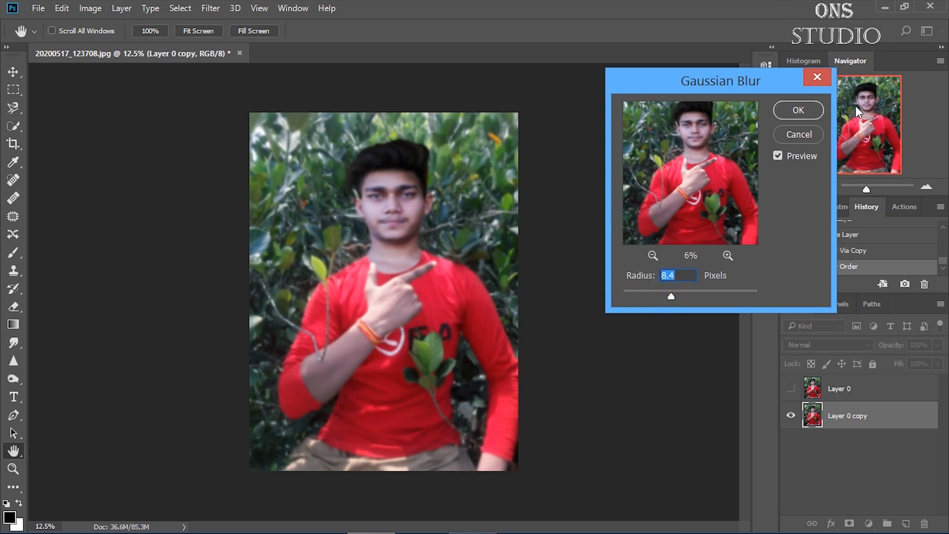
pyautogui.click(802, 116)
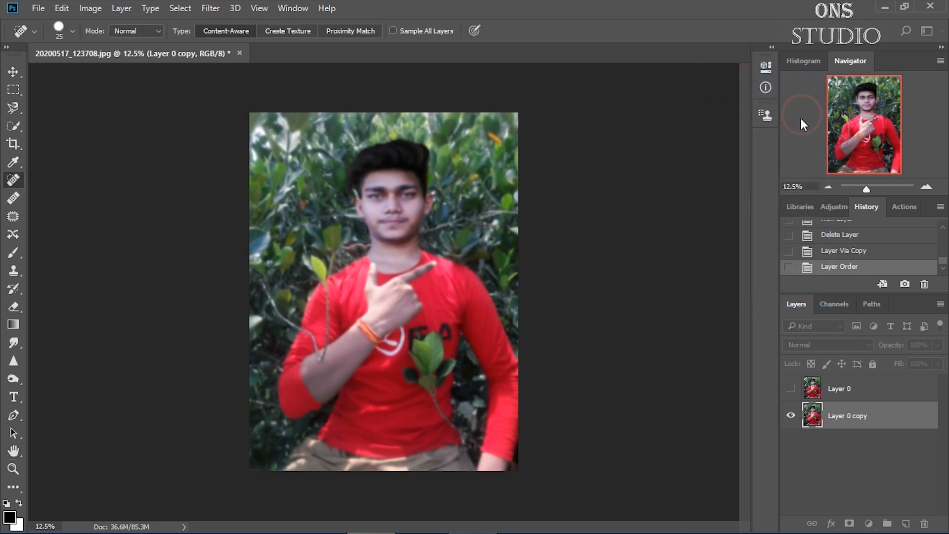
# Make the sharp Layer 0 visible again and add a layer mask to it.
pyautogui.click(828, 391)
pyautogui.click(791, 388)
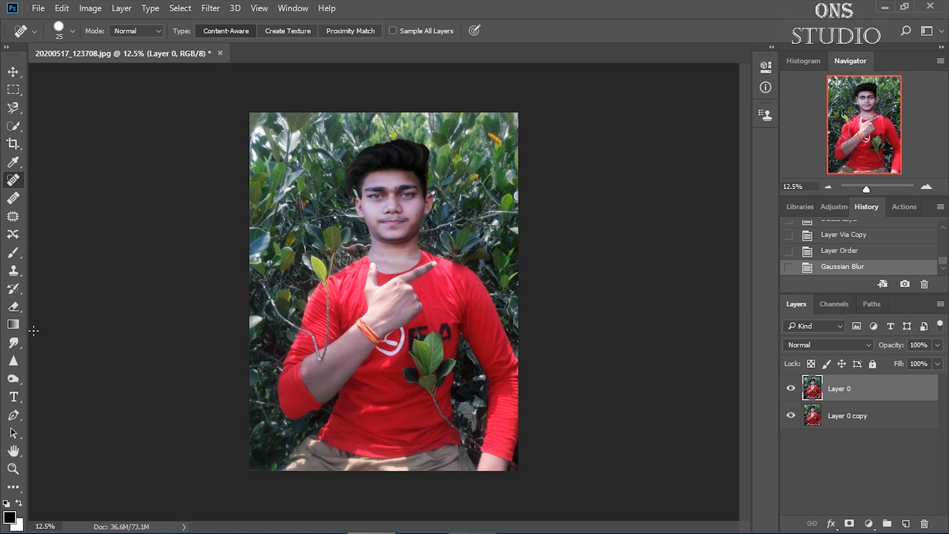
pyautogui.press('b')
pyautogui.click(849, 524)
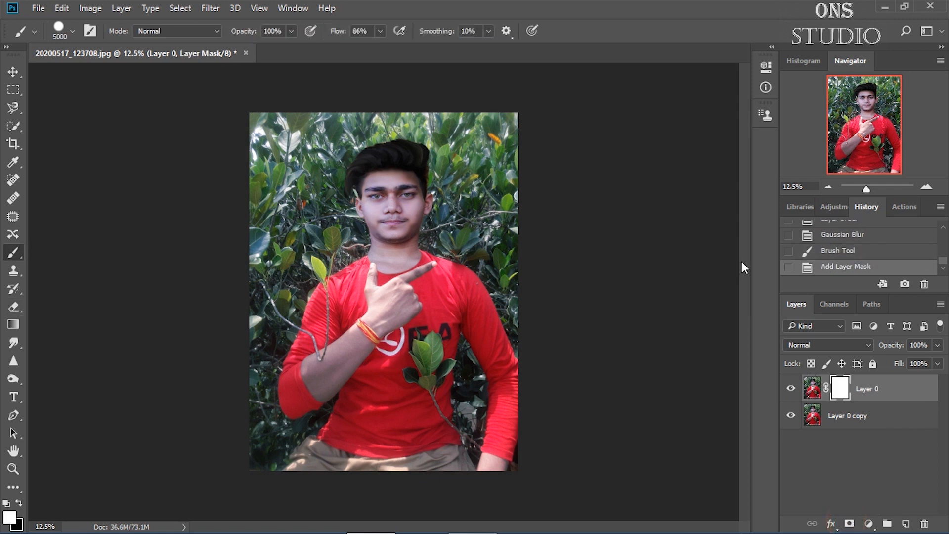
# Fill the whole Layer 0 mask with black using the 5000 px brush.
pyautogui.press('x')
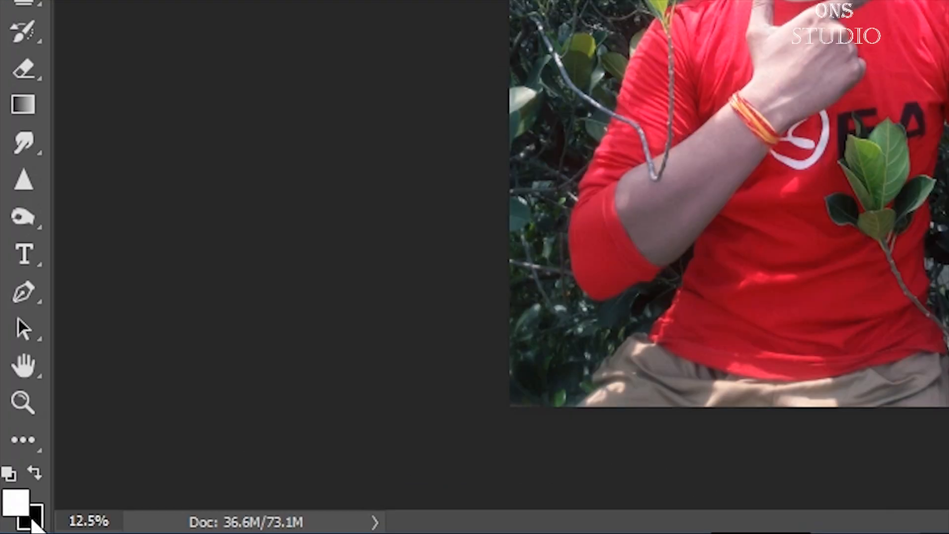
pyautogui.click(35, 472)
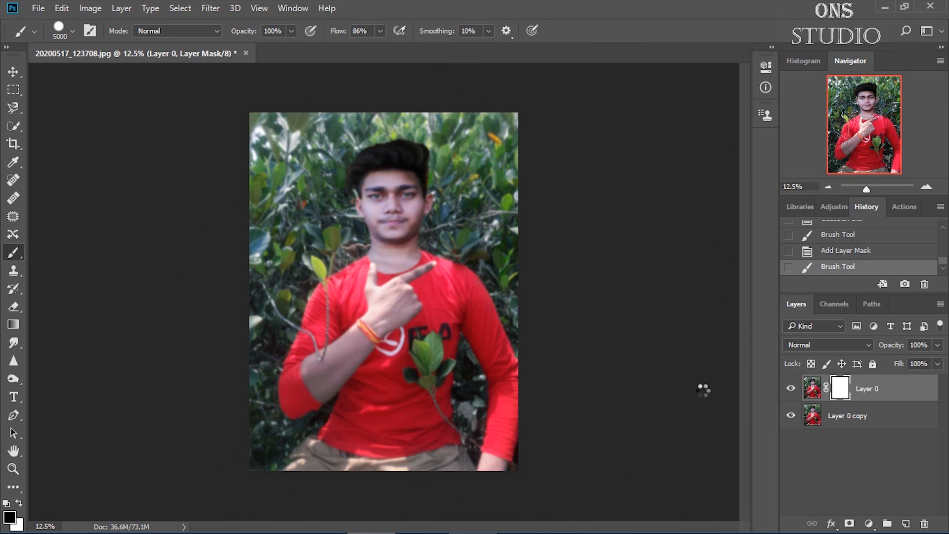
pyautogui.click(386, 288)
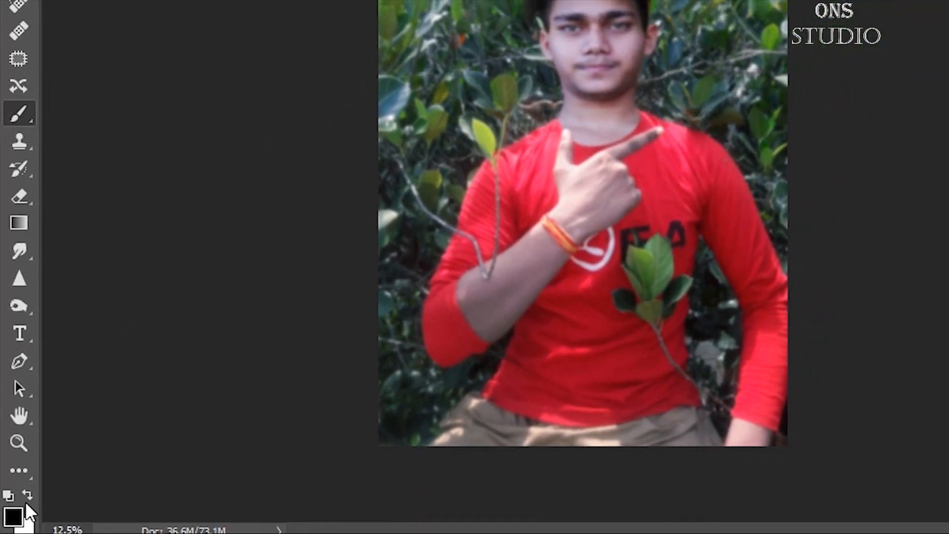
# Paint white over the man's face and body on the Layer 0 mask with a 480 px brush at 100% hardness.
pyautogui.click(19, 503)
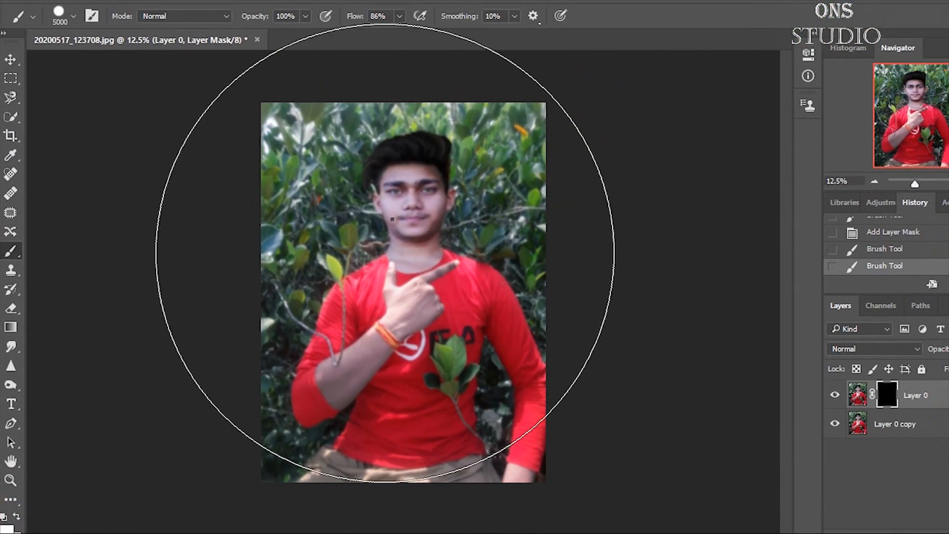
pyautogui.rightClick(493, 171)
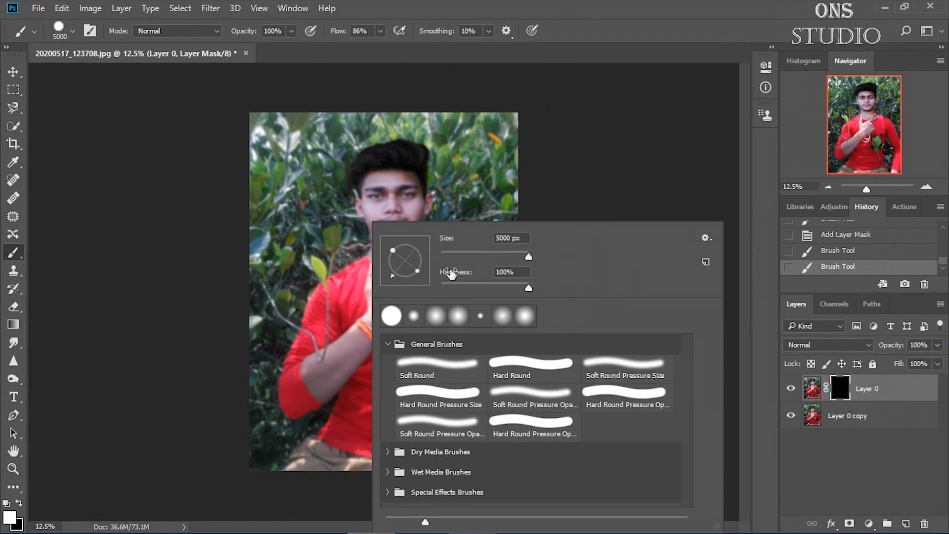
pyautogui.moveTo(500, 253); pyautogui.dragTo(485, 256)
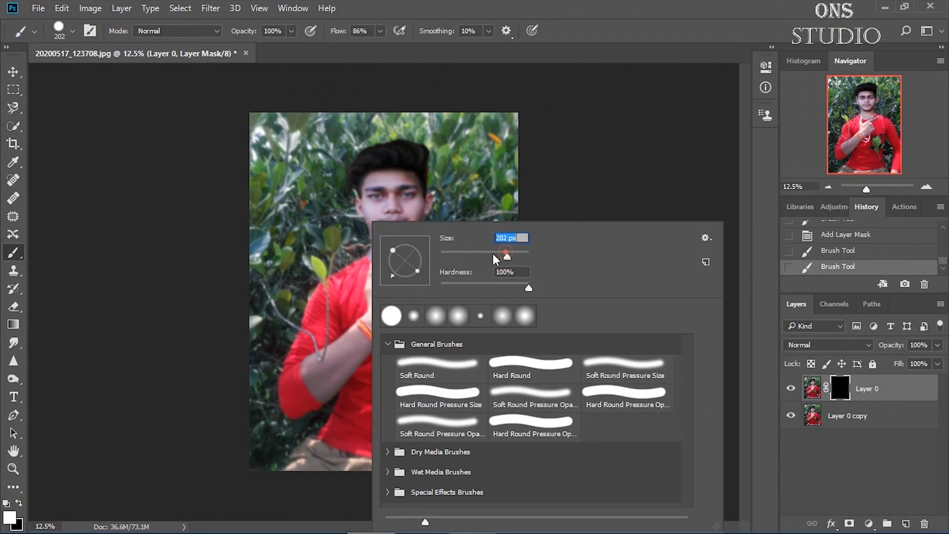
pyautogui.click(516, 253)
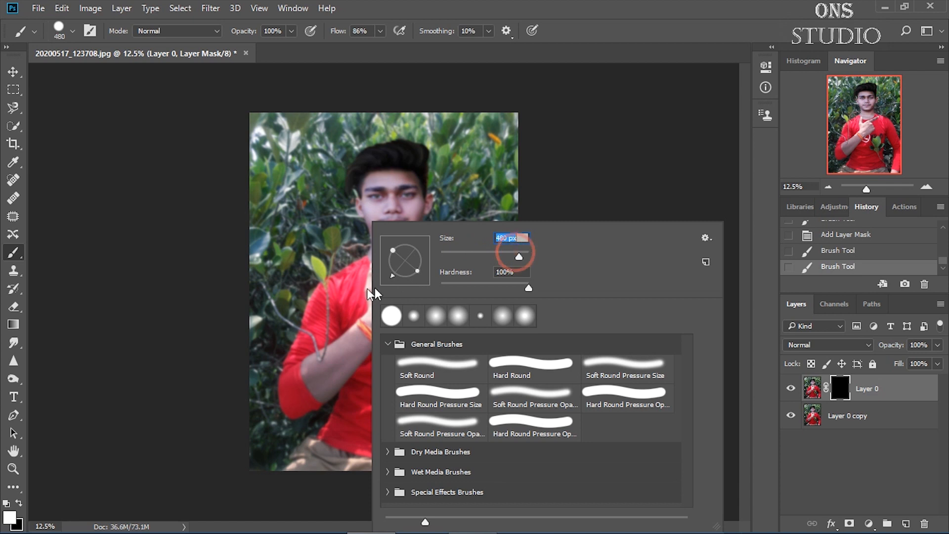
pyautogui.click(343, 309)
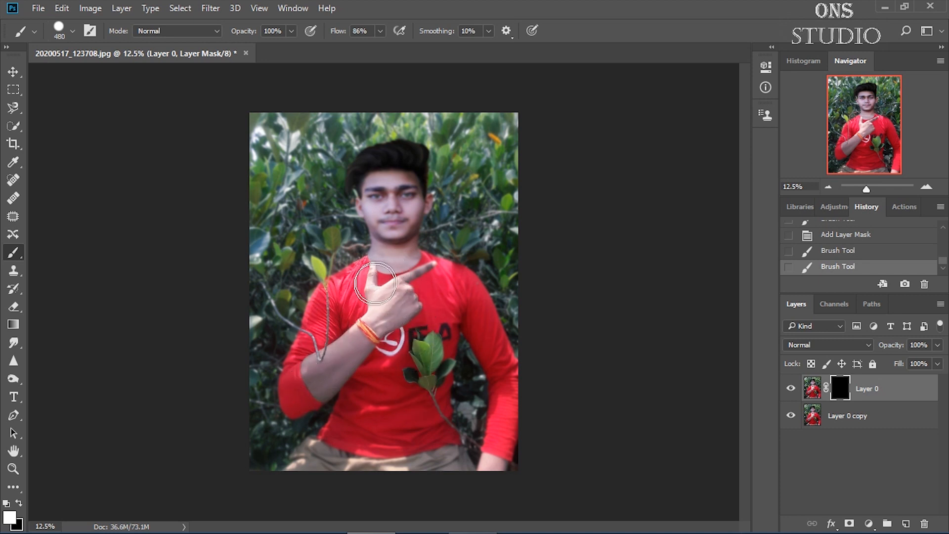
pyautogui.moveTo(388, 203)
pyautogui.mouseDown()
pyautogui.moveTo(364, 197)
pyautogui.moveTo(362, 171)
pyautogui.moveTo(406, 146)
pyautogui.moveTo(424, 180)
pyautogui.moveTo(409, 220)
pyautogui.moveTo(416, 242)
pyautogui.moveTo(372, 205)
pyautogui.moveTo(385, 203)
pyautogui.moveTo(407, 258)
pyautogui.moveTo(445, 302)
pyautogui.moveTo(415, 267)
pyautogui.moveTo(492, 330)
pyautogui.moveTo(523, 398)
pyautogui.moveTo(491, 493)
pyautogui.moveTo(501, 461)
pyautogui.moveTo(472, 311)
pyautogui.mouseUp()
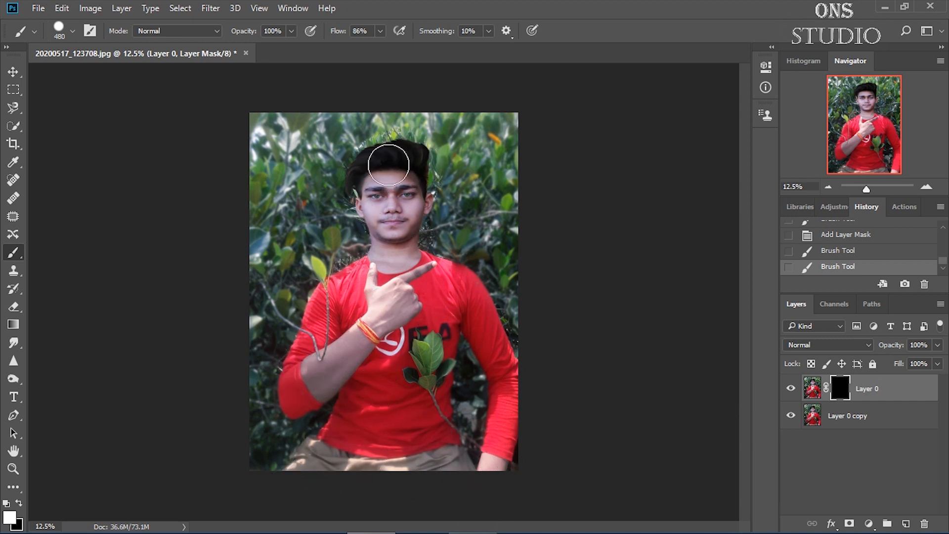
pyautogui.moveTo(460, 291); pyautogui.dragTo(524, 426)
# Paint black on the mask along the shoulder edge beside the twig and neck with a 64 px brush to blur the leftover sharp background.
pyautogui.hotkey('ctrl', '+')
pyautogui.hotkey('ctrl', '+')
pyautogui.hotkey('ctrl', '+')
pyautogui.hotkey('ctrl', '+')
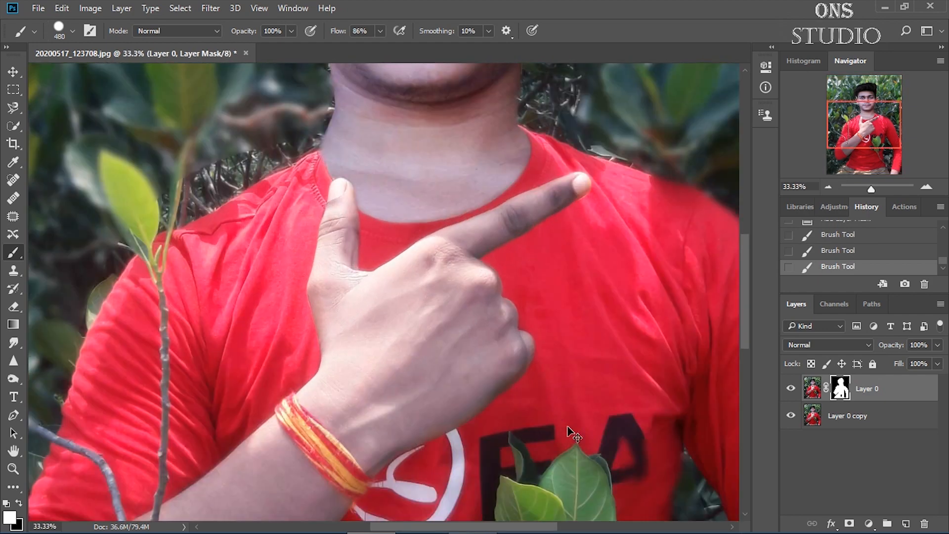
pyautogui.click(19, 503)
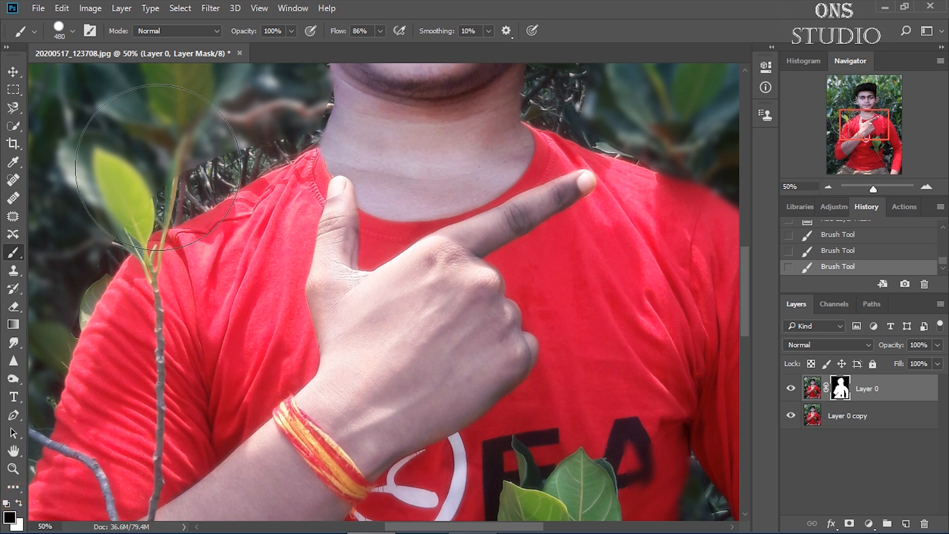
pyautogui.rightClick(197, 105)
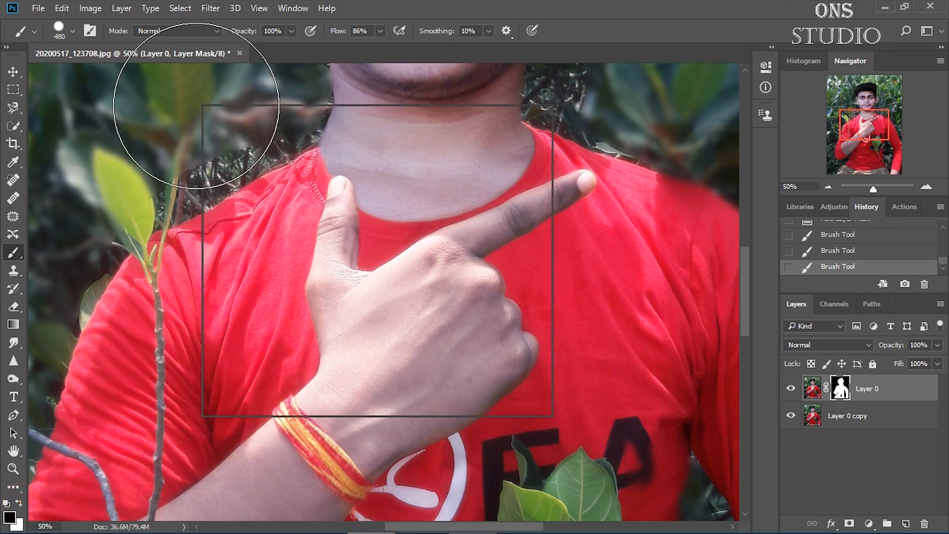
pyautogui.moveTo(312, 133); pyautogui.dragTo(277, 132)
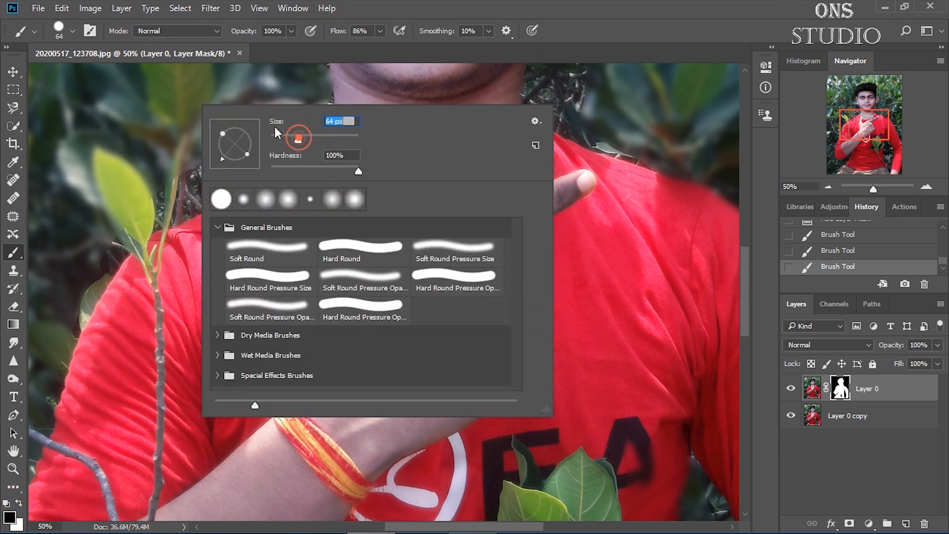
pyautogui.click(165, 91)
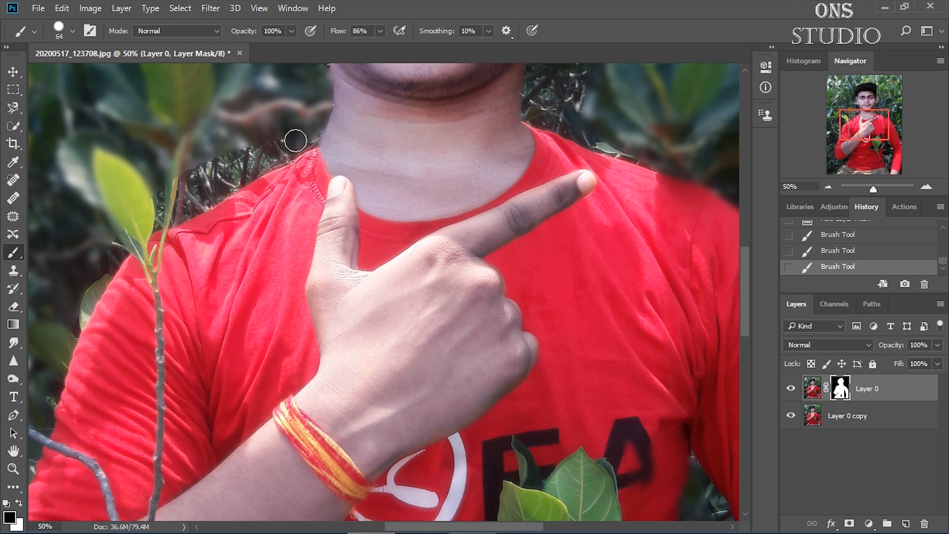
pyautogui.moveTo(270, 157); pyautogui.dragTo(190, 206)
pyautogui.moveTo(198, 173); pyautogui.dragTo(252, 163)
pyautogui.moveTo(174, 213)
pyautogui.mouseDown()
pyautogui.moveTo(175, 181)
pyautogui.moveTo(148, 219)
pyautogui.moveTo(182, 197)
pyautogui.mouseUp()
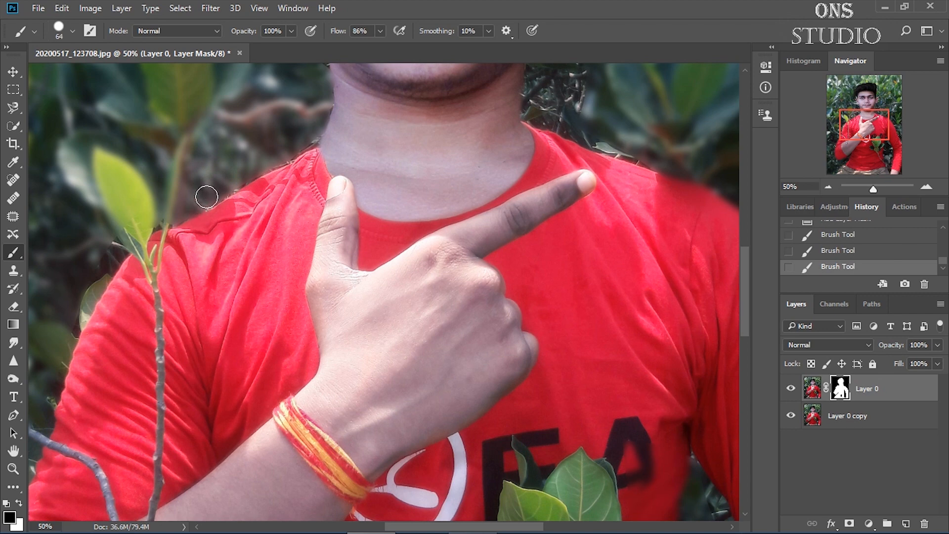
pyautogui.click(299, 142)
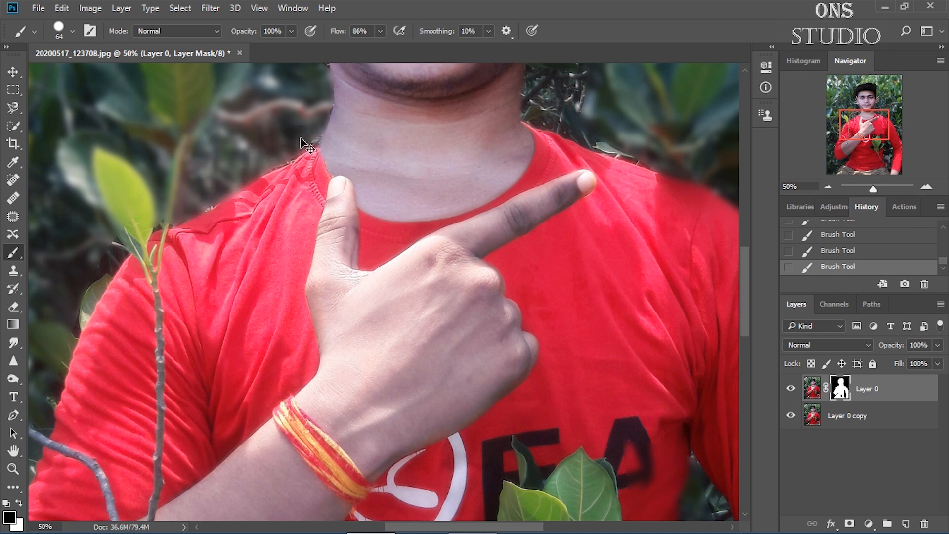
# Paint black on the mask over the background beside the ear on the image's left side with a smaller, softer brush.
pyautogui.hotkey('ctrl', '-')
pyautogui.hotkey('ctrl', '-')
pyautogui.hotkey('ctrl', '-')
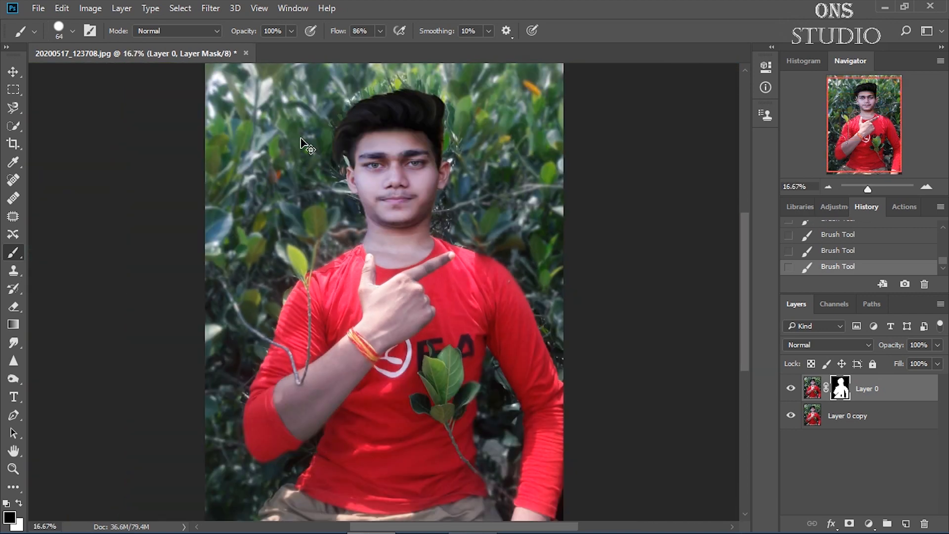
pyautogui.hotkey('ctrl', '+')
pyautogui.hotkey('ctrl', '+')
pyautogui.moveTo(883, 127); pyautogui.dragTo(883, 102)
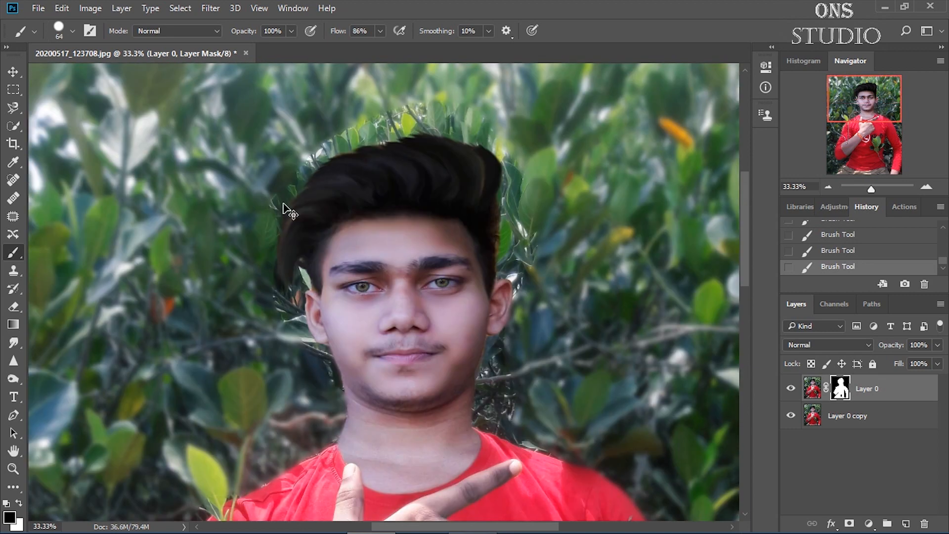
pyautogui.hotkey('ctrl', '+')
pyautogui.hotkey('ctrl', '+')
pyautogui.rightClick(161, 341)
pyautogui.click(246, 256)
pyautogui.click(241, 287)
pyautogui.click(265, 256)
pyautogui.click(134, 151)
pyautogui.moveTo(175, 342)
pyautogui.mouseDown()
pyautogui.moveTo(195, 353)
pyautogui.moveTo(287, 487)
pyautogui.moveTo(269, 422)
pyautogui.moveTo(247, 430)
pyautogui.moveTo(185, 334)
pyautogui.mouseUp()
# Paint black on the mask over the background beside the neck, ear and outer hair edge with a 31 px brush.
pyautogui.rightClick(184, 334)
pyautogui.write('31')
pyautogui.press('Return')
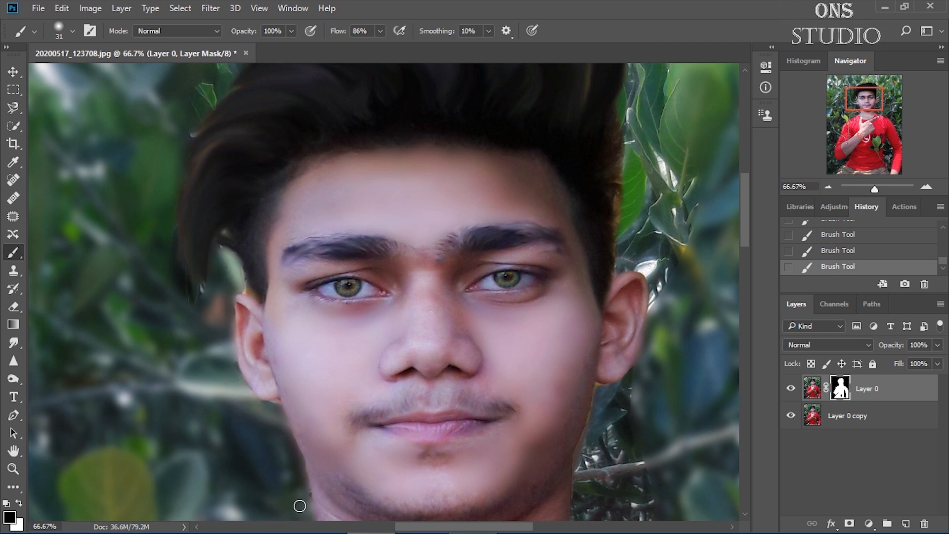
pyautogui.moveTo(864, 100); pyautogui.dragTo(867, 88)
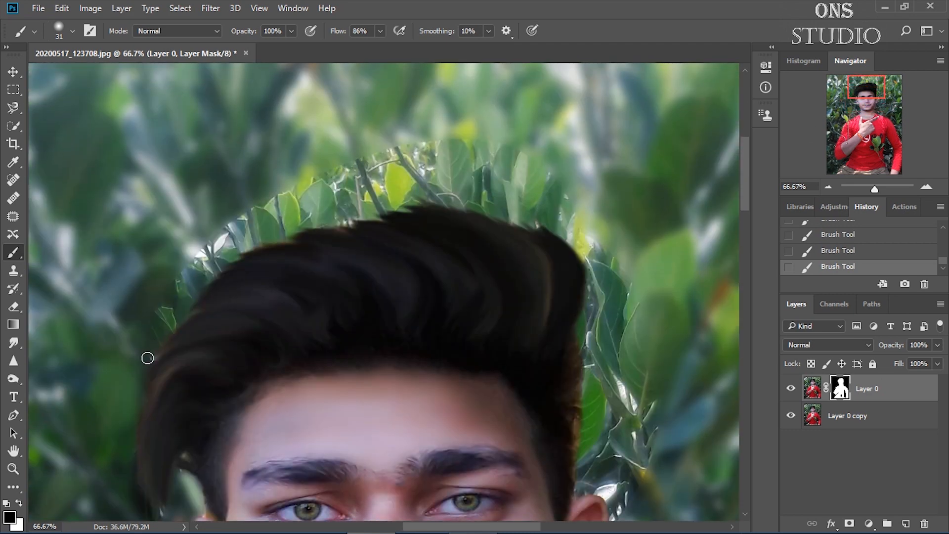
pyautogui.moveTo(162, 335)
pyautogui.mouseDown()
pyautogui.moveTo(198, 266)
pyautogui.moveTo(273, 207)
pyautogui.moveTo(333, 198)
pyautogui.moveTo(403, 156)
pyautogui.mouseUp()
# Paint black on the mask over the leaves above and around the hair with a 73 px brush.
pyautogui.rightClick(273, 207)
pyautogui.write('73')
pyautogui.press('Return')
pyautogui.moveTo(241, 216)
pyautogui.mouseDown()
pyautogui.moveTo(505, 162)
pyautogui.moveTo(439, 193)
pyautogui.moveTo(522, 203)
pyautogui.moveTo(536, 160)
pyautogui.moveTo(600, 244)
pyautogui.moveTo(577, 228)
pyautogui.moveTo(631, 379)
pyautogui.moveTo(644, 475)
pyautogui.moveTo(635, 485)
pyautogui.moveTo(631, 393)
pyautogui.moveTo(607, 289)
pyautogui.moveTo(614, 306)
pyautogui.moveTo(601, 299)
pyautogui.moveTo(600, 370)
pyautogui.mouseUp()
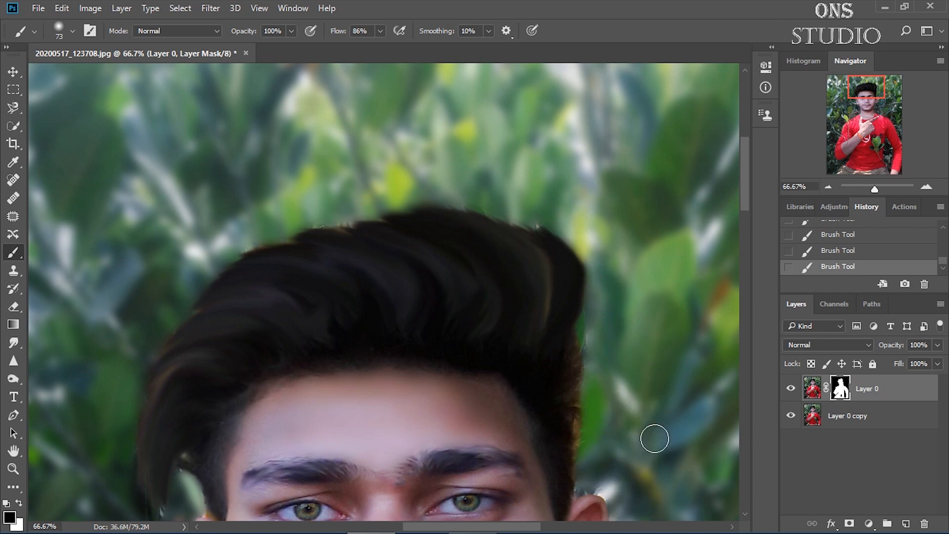
# Paint black on the mask over the background below and beside the other ear and along the neck.
pyautogui.moveTo(879, 88); pyautogui.dragTo(882, 104)
pyautogui.click(21, 502)
pyautogui.press('x')
pyautogui.moveTo(476, 348)
pyautogui.mouseDown()
pyautogui.moveTo(455, 500)
pyautogui.moveTo(530, 508)
pyautogui.moveTo(511, 408)
pyautogui.moveTo(476, 394)
pyautogui.moveTo(454, 479)
pyautogui.mouseUp()
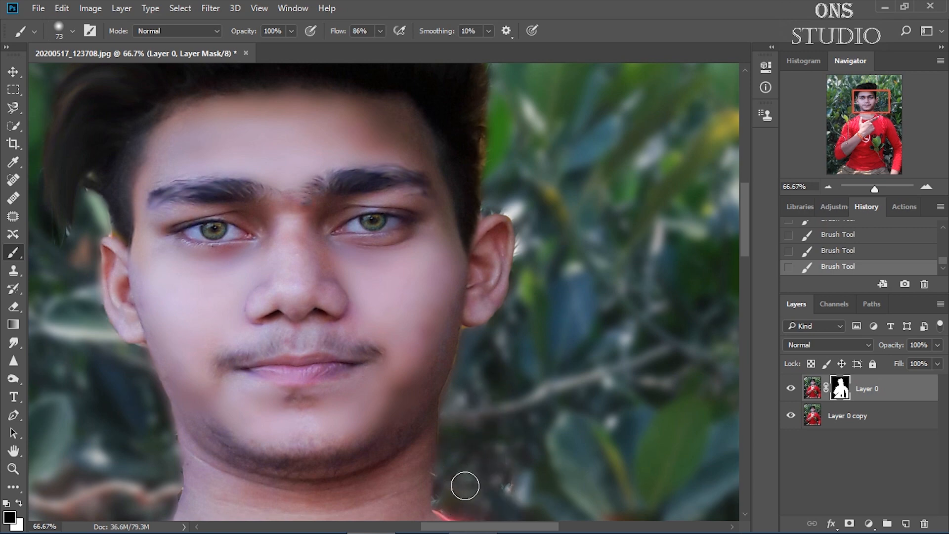
# Paint white on the mask over the leaves and stem of the sprig above the shoulder with a 94 px brush.
pyautogui.hotkey('ctrl', '-')
pyautogui.hotkey('ctrl', '-')
pyautogui.hotkey('ctrl', '-')
pyautogui.hotkey('ctrl', '-')
pyautogui.hotkey('ctrl', '-')
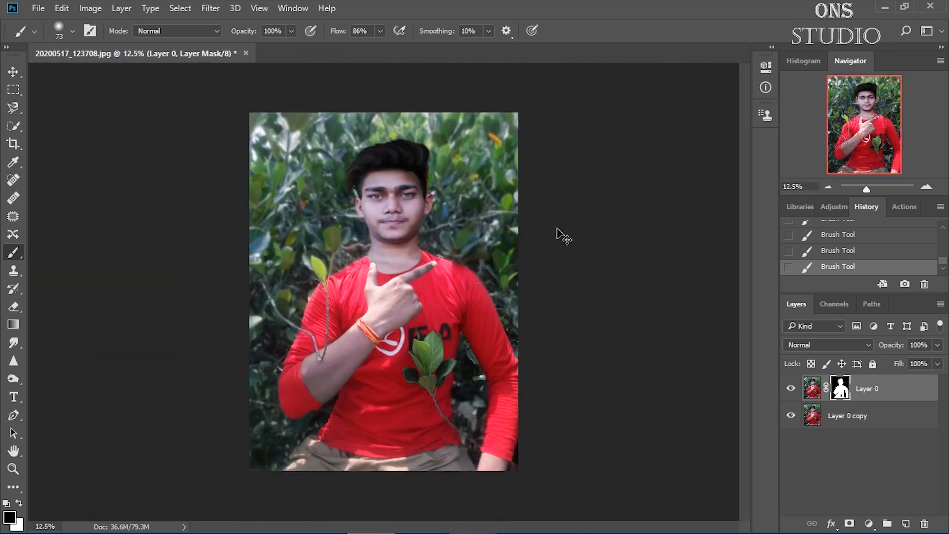
pyautogui.hotkey('ctrl', '+')
pyautogui.hotkey('ctrl', '+')
pyautogui.hotkey('ctrl', '+')
pyautogui.hotkey('ctrl', '+')
pyautogui.moveTo(878, 127); pyautogui.dragTo(863, 113)
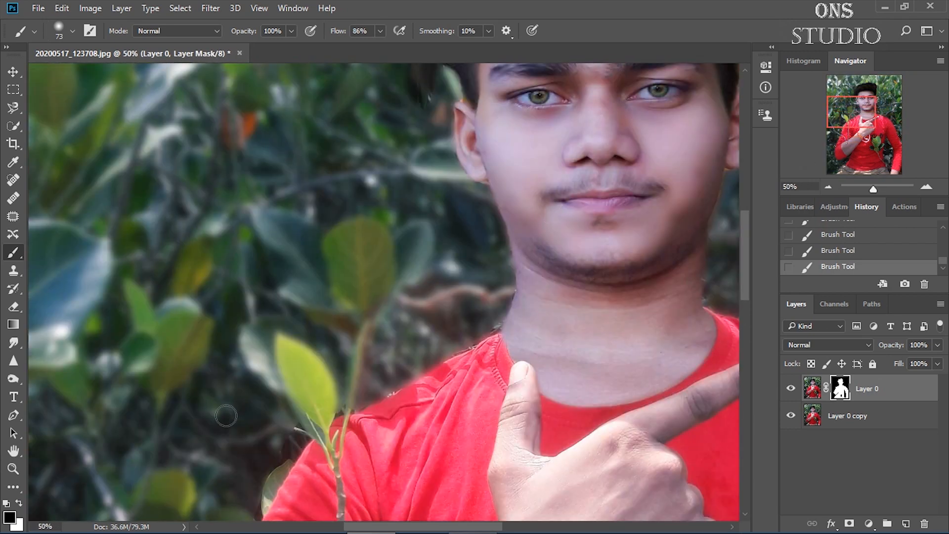
pyautogui.click(18, 502)
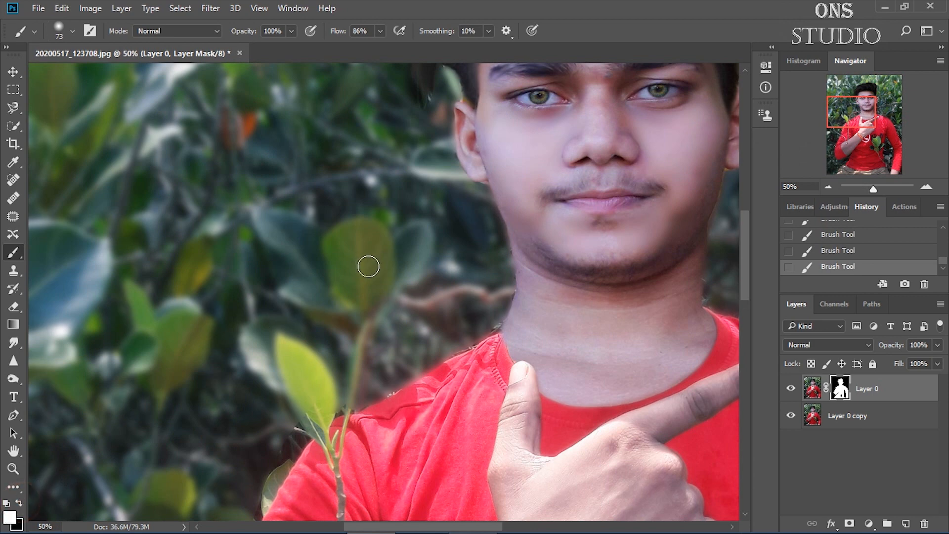
pyautogui.rightClick(368, 310)
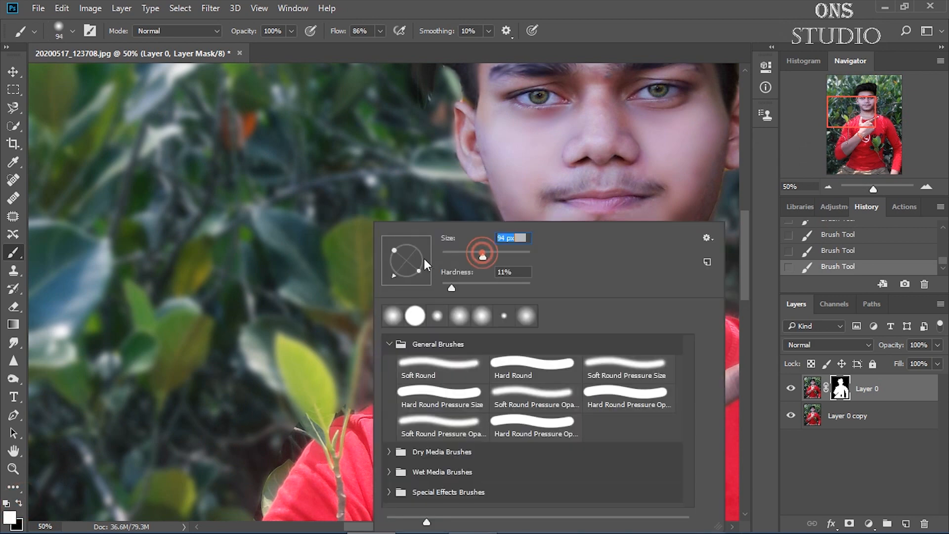
pyautogui.moveTo(360, 234)
pyautogui.mouseDown()
pyautogui.moveTo(361, 279)
pyautogui.moveTo(370, 242)
pyautogui.moveTo(347, 245)
pyautogui.moveTo(340, 261)
pyautogui.moveTo(349, 281)
pyautogui.moveTo(367, 289)
pyautogui.moveTo(422, 240)
pyautogui.moveTo(392, 288)
pyautogui.moveTo(348, 304)
pyautogui.moveTo(315, 281)
pyautogui.moveTo(324, 299)
pyautogui.moveTo(306, 299)
pyautogui.moveTo(304, 244)
pyautogui.moveTo(280, 236)
pyautogui.moveTo(279, 222)
pyautogui.moveTo(287, 238)
pyautogui.moveTo(268, 227)
pyautogui.moveTo(332, 309)
pyautogui.moveTo(359, 328)
pyautogui.moveTo(364, 390)
pyautogui.moveTo(335, 464)
pyautogui.mouseUp()
pyautogui.moveTo(310, 372)
pyautogui.mouseDown()
pyautogui.moveTo(279, 338)
pyautogui.moveTo(258, 338)
pyautogui.moveTo(278, 369)
pyautogui.mouseUp()
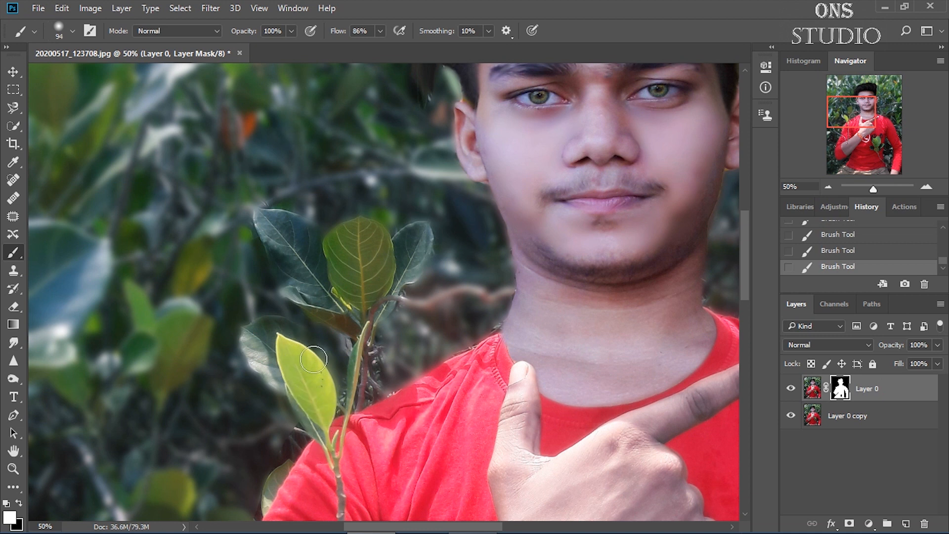
pyautogui.moveTo(276, 218); pyautogui.dragTo(275, 223)
# Paint black on the mask beside the shoulder and around the sprig's stem, reducing the brush to 44 px.
pyautogui.press('x')
pyautogui.moveTo(282, 425); pyautogui.dragTo(274, 467)
pyautogui.rightClick(425, 366)
pyautogui.moveTo(514, 258); pyautogui.dragTo(508, 258)
pyautogui.click(383, 359)
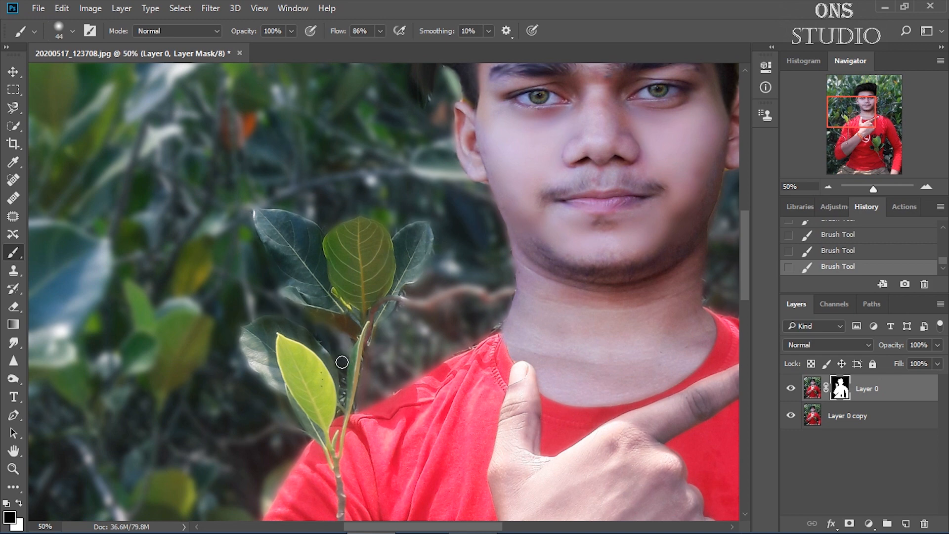
# Paint white on the mask along the bare twig that reaches out from the sleeve into the background.
pyautogui.scroll(-3, 345, 369)
pyautogui.scroll(2, 339, 364)
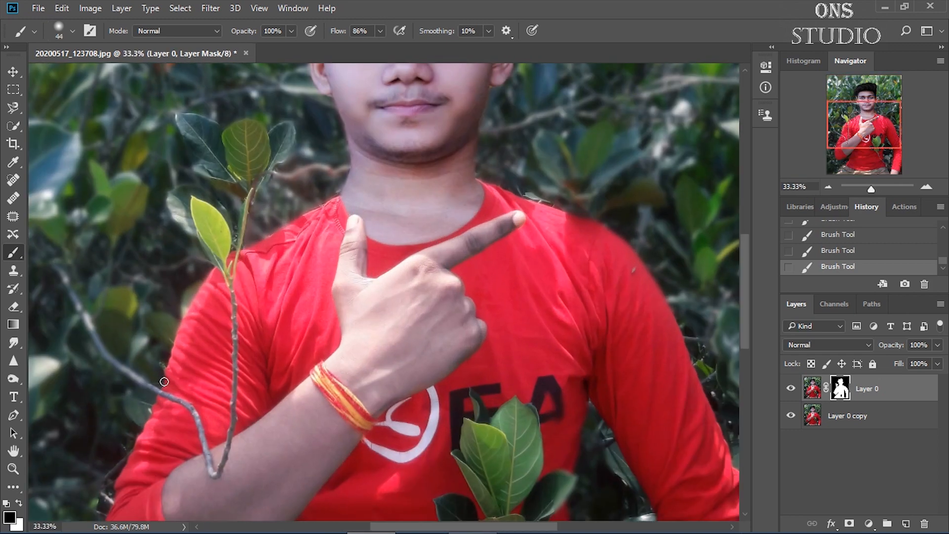
pyautogui.hotkey('ctrl', '+')
pyautogui.press('space')
pyautogui.moveTo(31, 296); pyautogui.dragTo(269, 290)
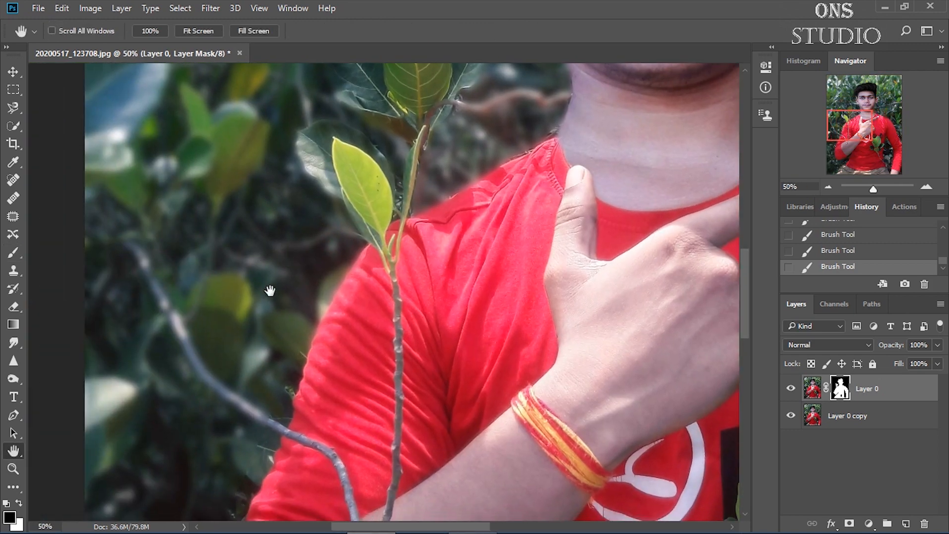
pyautogui.hotkey('ctrl', '+')
pyautogui.moveTo(372, 400); pyautogui.dragTo(373, 339)
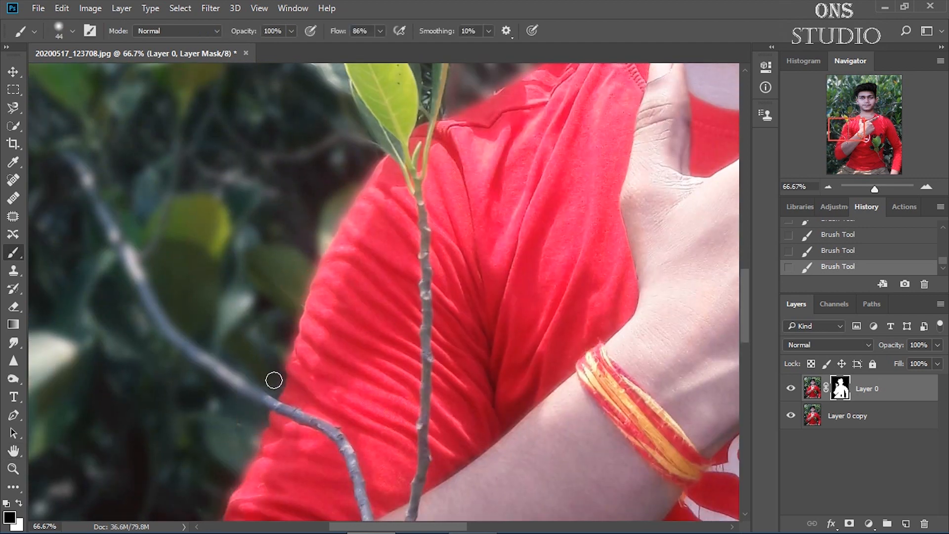
pyautogui.press('x')
pyautogui.moveTo(233, 380)
pyautogui.mouseDown()
pyautogui.moveTo(151, 306)
pyautogui.moveTo(83, 193)
pyautogui.mouseUp()
pyautogui.press('x')
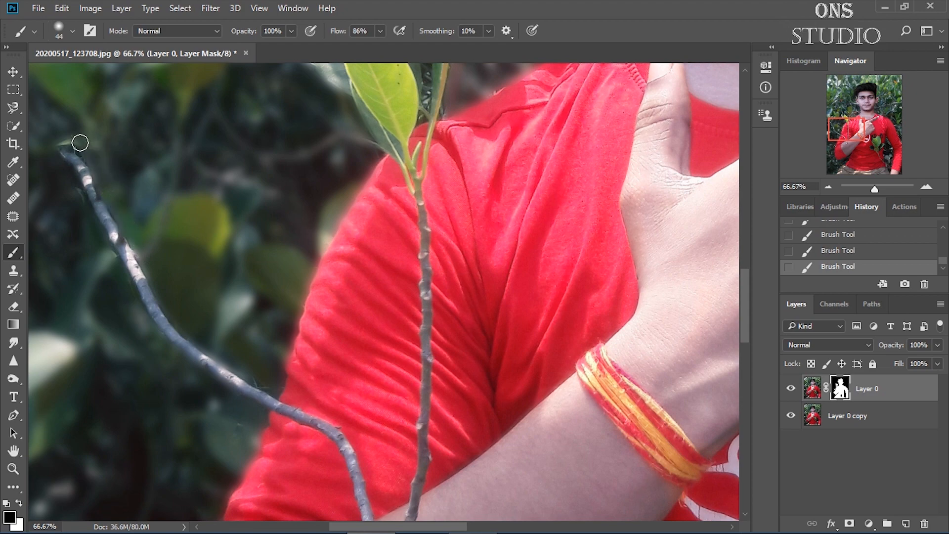
# Paint white over the lower stem end near the wrist, and black between torso and arm with a 70 px brush.
pyautogui.hotkey('ctrl', '0')
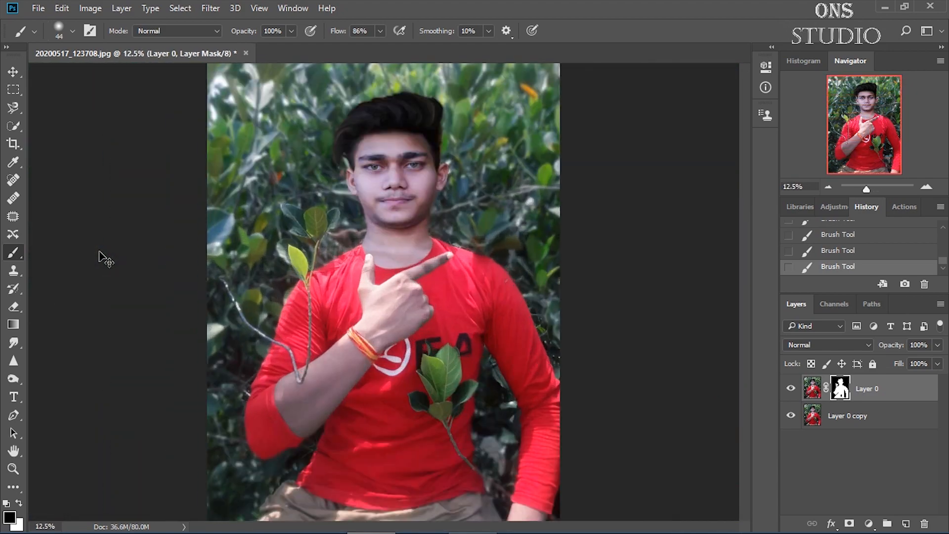
pyautogui.hotkey('ctrl', '+')
pyautogui.hotkey('ctrl', '+')
pyautogui.hotkey('ctrl', '+')
pyautogui.scroll(4, 707, 99)
pyautogui.scroll(-8, 737, 212)
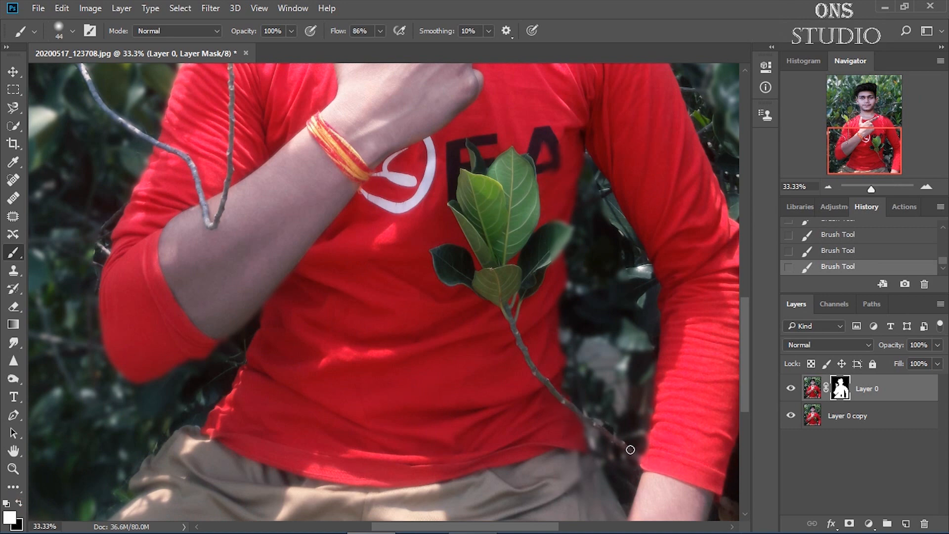
pyautogui.click(19, 503)
pyautogui.rightClick(586, 287)
pyautogui.moveTo(680, 259); pyautogui.dragTo(685, 258)
pyautogui.click(603, 201)
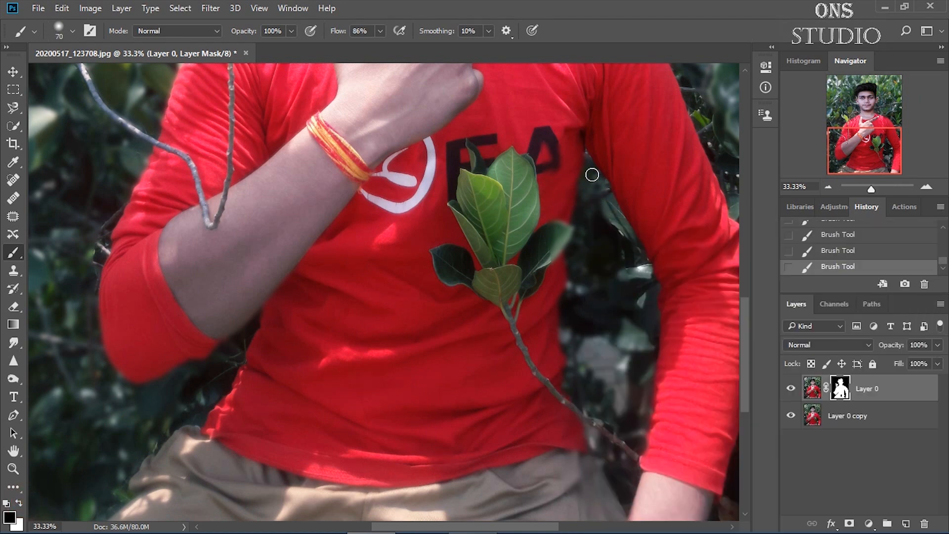
pyautogui.moveTo(619, 212); pyautogui.dragTo(617, 221)
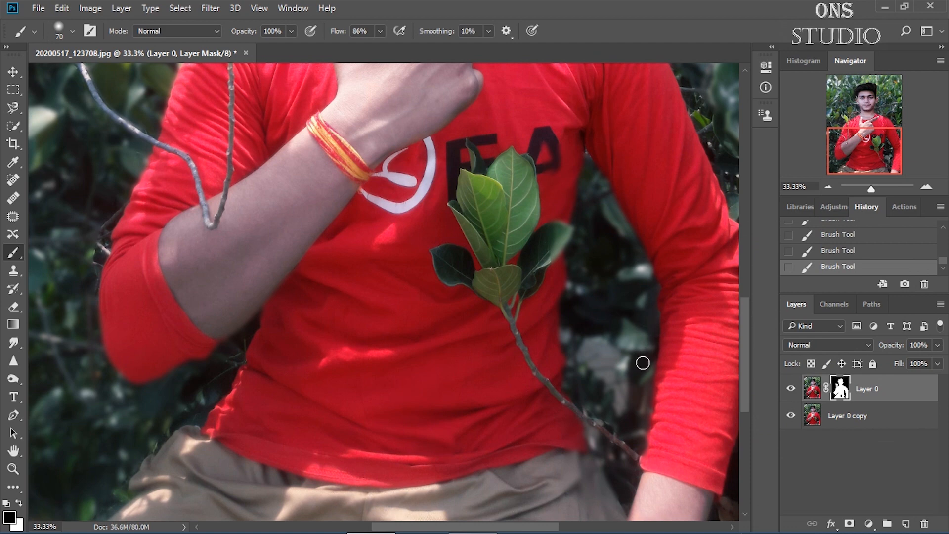
# Paint black on the mask over the remaining sharp background along the outer sleeve and beside the trousers.
pyautogui.scroll(3, 615, 336)
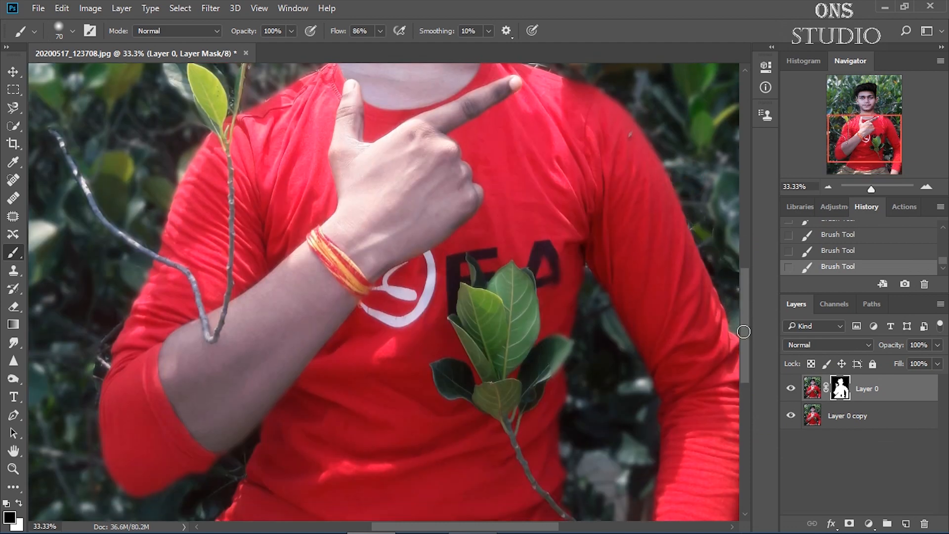
pyautogui.moveTo(544, 527); pyautogui.dragTo(572, 528)
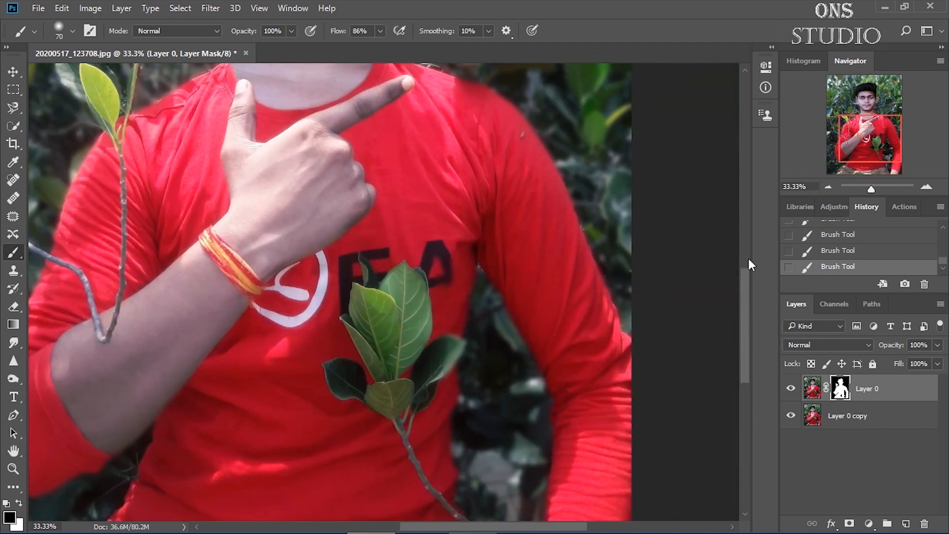
pyautogui.moveTo(745, 280); pyautogui.dragTo(745, 330)
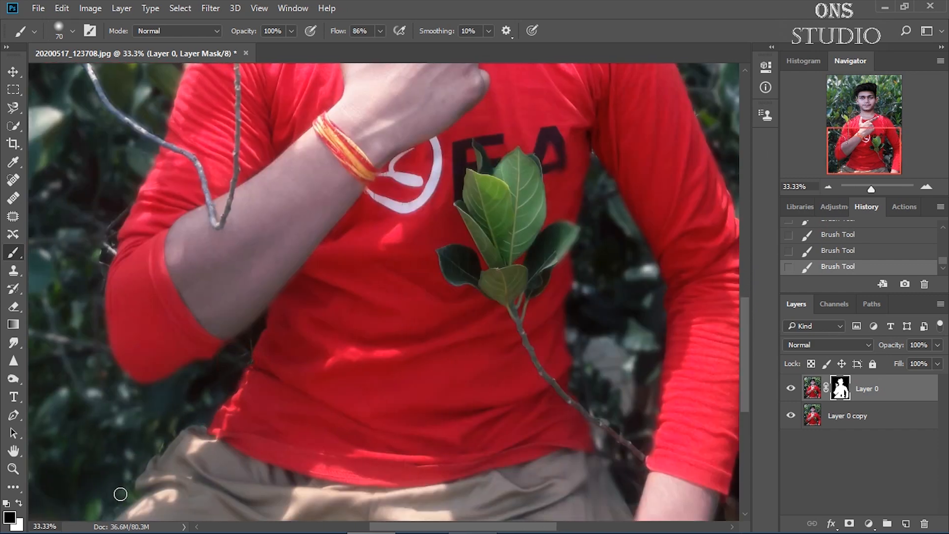
pyautogui.moveTo(522, 526); pyautogui.dragTo(473, 525)
pyautogui.moveTo(743, 328); pyautogui.dragTo(752, 191)
pyautogui.hotkey('ctrl', '-')
pyautogui.hotkey('ctrl', '-')
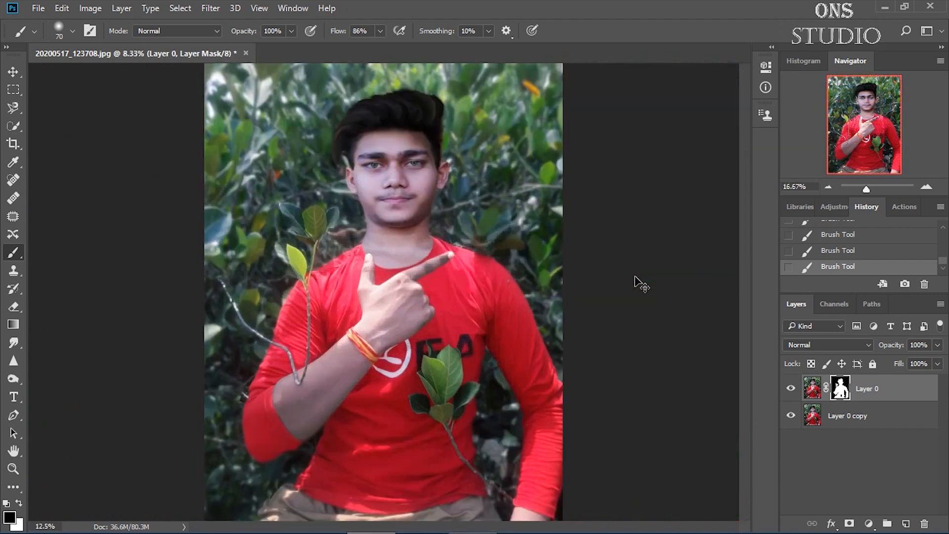
# Touch up the mask in white with a 117 px brush over the shirt beside the leaf sprig.
pyautogui.hotkey('ctrl', '+')
pyautogui.click(18, 502)
pyautogui.rightClick(422, 299)
pyautogui.moveTo(501, 247); pyautogui.dragTo(517, 247)
pyautogui.click(371, 295)
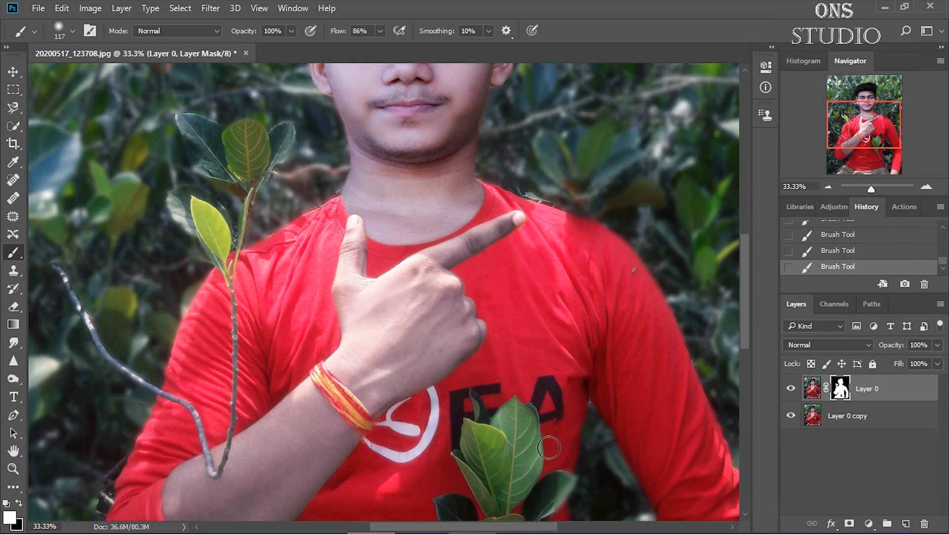
pyautogui.moveTo(918, 135)
pyautogui.mouseDown()
pyautogui.moveTo(918, 161)
pyautogui.moveTo(870, 126)
pyautogui.moveTo(872, 97)
pyautogui.mouseUp()
pyautogui.hotkey('ctrl', '-')
pyautogui.hotkey('ctrl', '-')
pyautogui.hotkey('ctrl', '-')
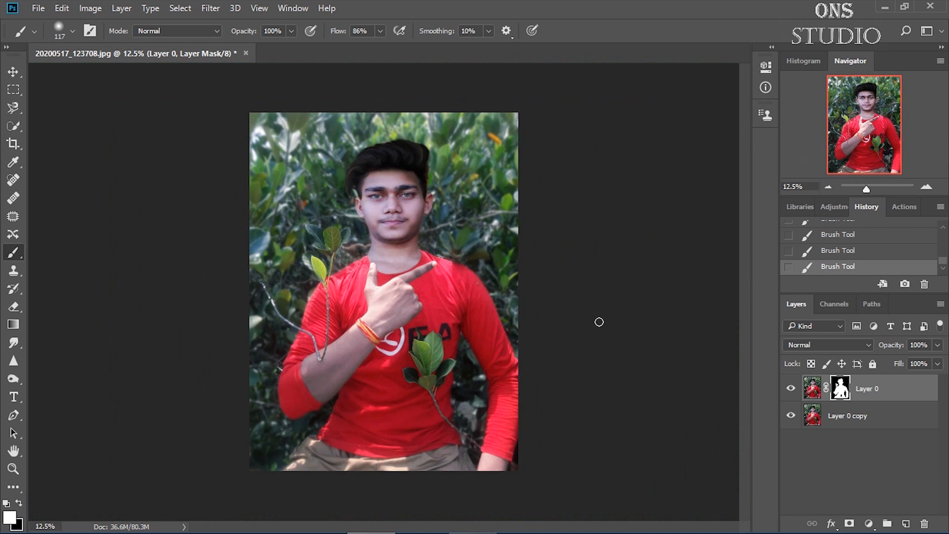
# Select Layer 0 copy and apply the last Gaussian Blur to it again.
pyautogui.hotkey('alt', '[')
pyautogui.click(211, 8)
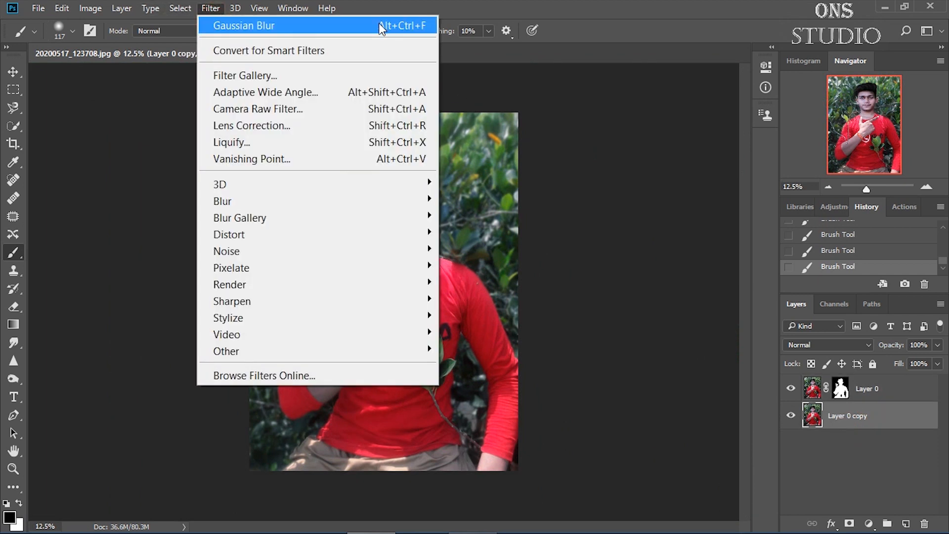
pyautogui.click(226, 27)
pyautogui.hotkey('ctrl', 'shift', 'f')
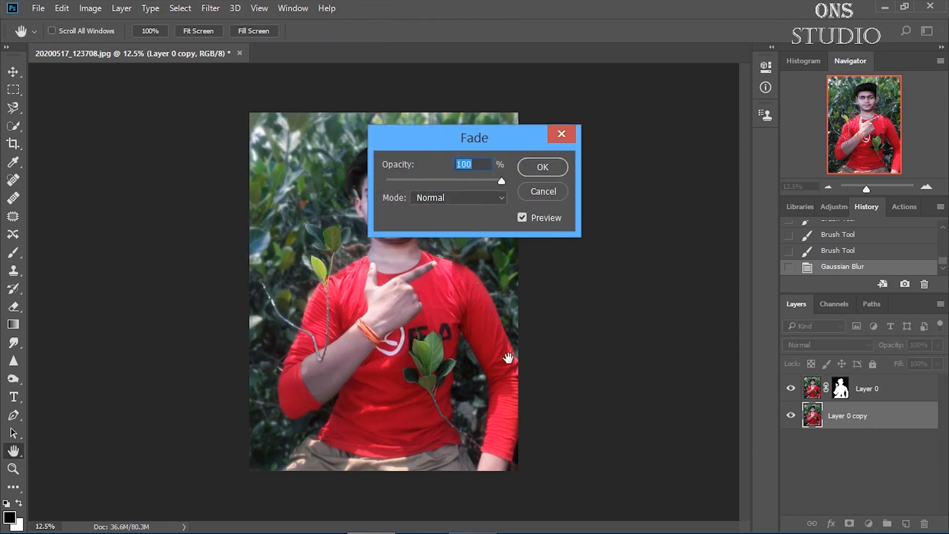
pyautogui.click(535, 194)
pyautogui.hotkey('alt', 'f')
pyautogui.click(714, 295)
pyautogui.hotkey('alt', 'f')
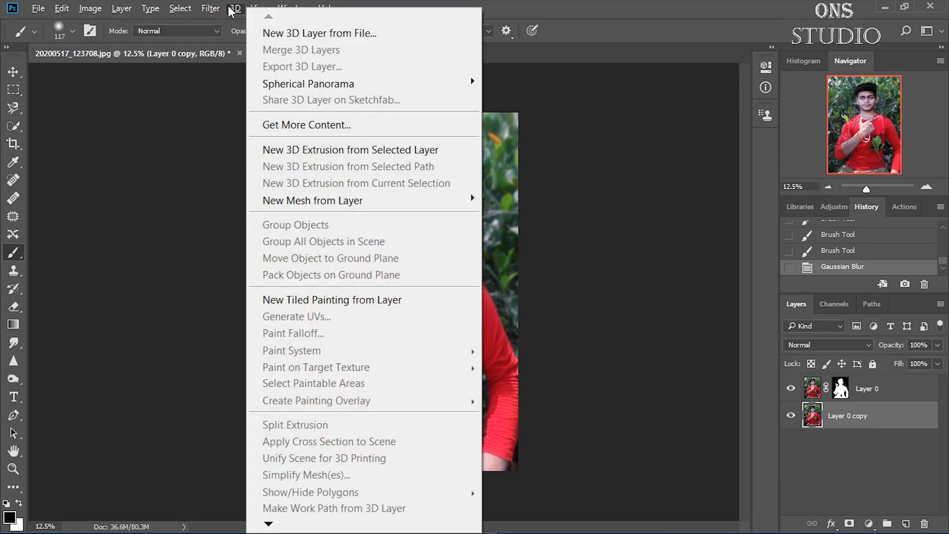
# Apply the last Gaussian Blur once more to Layer 0 copy.
pyautogui.click(232, 26)
pyautogui.hotkey('ctrl', '+')
pyautogui.hotkey('ctrl', '+')
pyautogui.moveTo(648, 145)
pyautogui.mouseDown()
pyautogui.moveTo(664, 157)
pyautogui.moveTo(547, 108)
pyautogui.mouseUp()
pyautogui.hotkey('ctrl', 'z')
# Return to the Layer 0 mask and paint black over the background between the shoulder, sprig and neck.
pyautogui.click(842, 387)
pyautogui.hotkey('ctrl', 'z')
pyautogui.press('x')
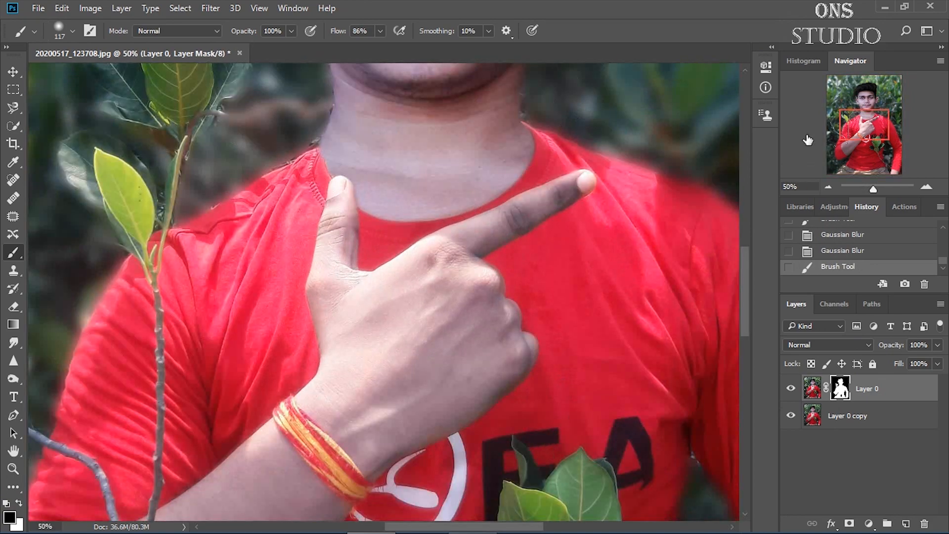
pyautogui.moveTo(808, 140); pyautogui.dragTo(813, 114)
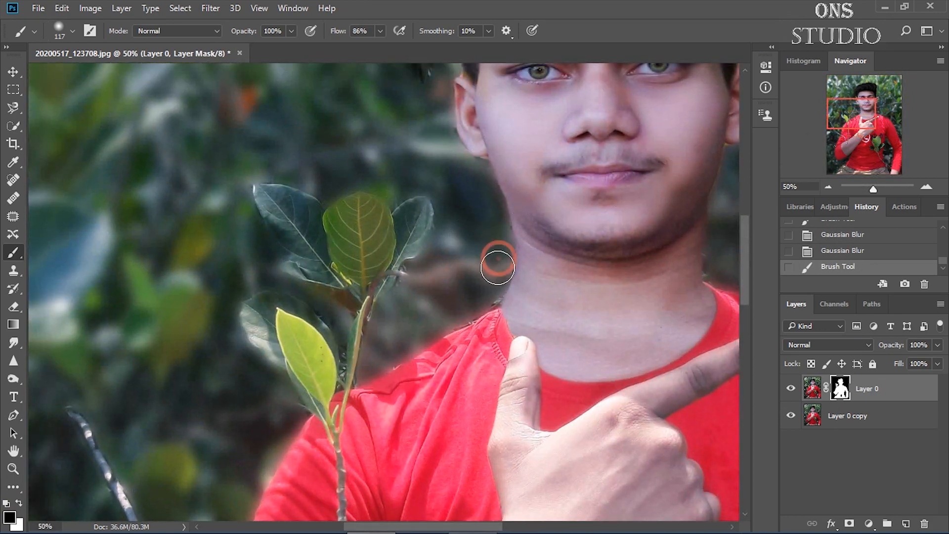
pyautogui.moveTo(425, 325); pyautogui.dragTo(481, 222)
# Paint black on the mask over the sharp twigs and background beside the bent elbow with the 117 px brush.
pyautogui.moveTo(856, 112)
pyautogui.mouseDown()
pyautogui.moveTo(856, 88)
pyautogui.moveTo(845, 86)
pyautogui.mouseUp()
pyautogui.hotkey('ctrl', '-')
pyautogui.hotkey('ctrl', '-')
pyautogui.hotkey('ctrl', '-')
pyautogui.hotkey('ctrl', '+')
pyautogui.hotkey('ctrl', '+')
pyautogui.hotkey('ctrl', '+')
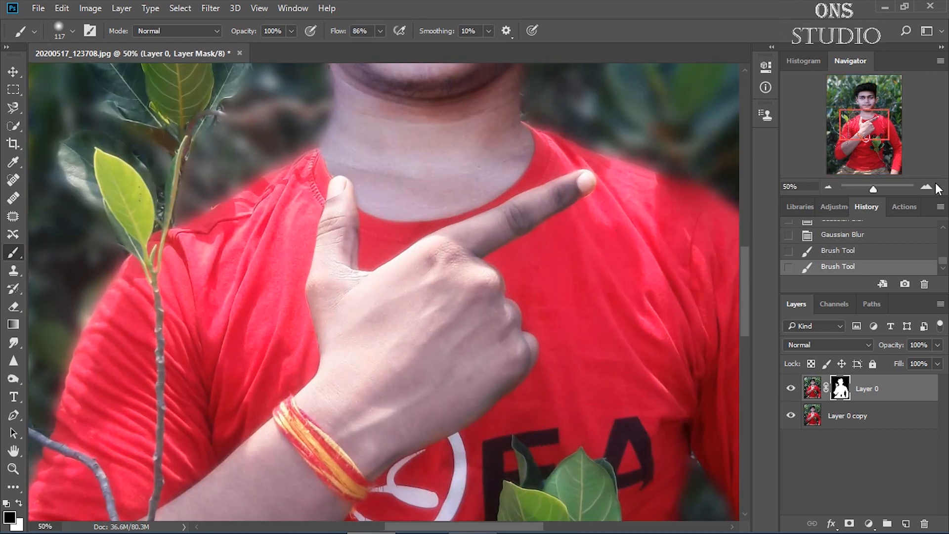
pyautogui.moveTo(862, 127); pyautogui.dragTo(847, 147)
pyautogui.moveTo(147, 242); pyautogui.dragTo(116, 328)
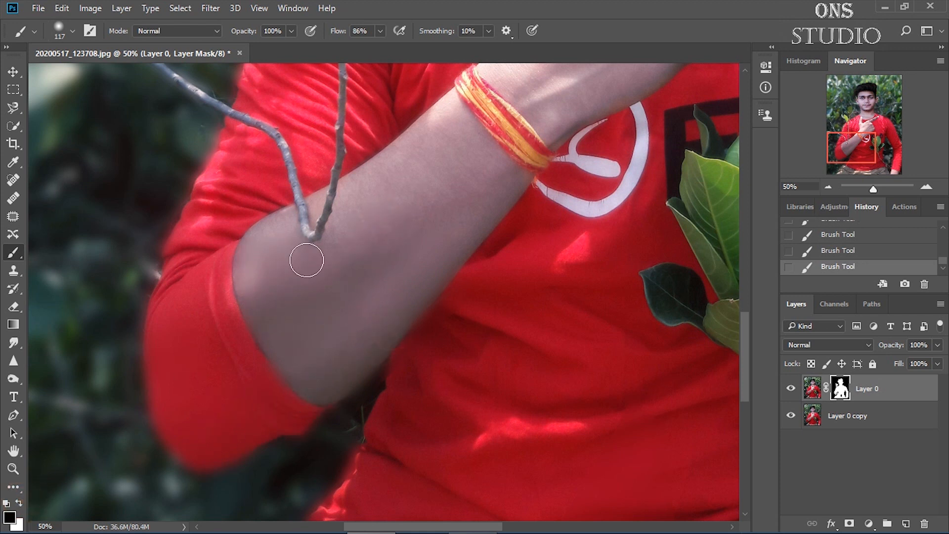
# Try smoothing the forearm by painting black over it on the Layer 0 mask.
pyautogui.moveTo(447, 130); pyautogui.dragTo(402, 159)
pyautogui.hotkey('ctrl', 'z')
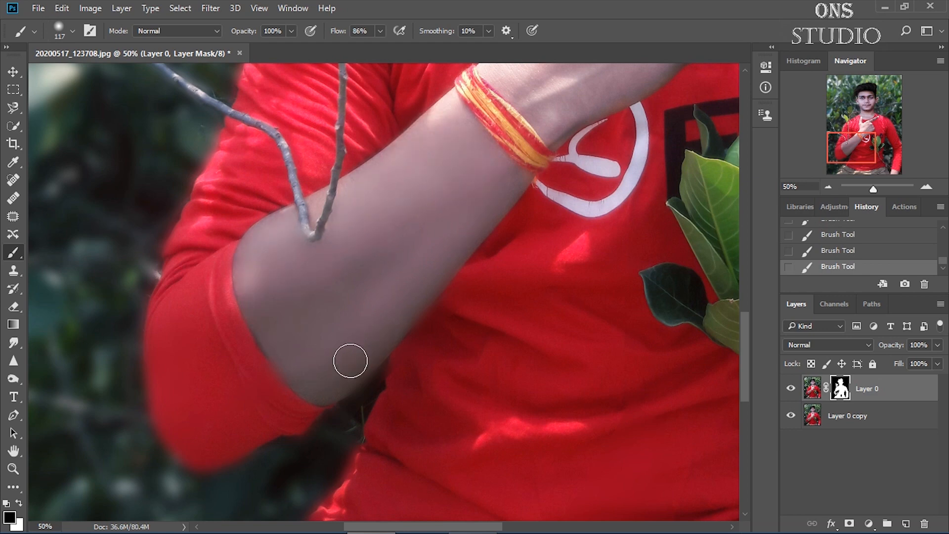
pyautogui.hotkey('ctrl', '-')
pyautogui.hotkey('ctrl', '-')
pyautogui.hotkey('ctrl', '-')
pyautogui.hotkey('ctrl', '-')
# Revert the forearm painting by deleting its brush states from the history.
pyautogui.hotkey('ctrl', '+')
pyautogui.hotkey('ctrl', '+')
pyautogui.hotkey('ctrl', '+')
pyautogui.hotkey('ctrl', '+')
pyautogui.moveTo(864, 134)
pyautogui.mouseDown()
pyautogui.moveTo(852, 159)
pyautogui.moveTo(853, 145)
pyautogui.mouseUp()
pyautogui.click(859, 235)
pyautogui.click(924, 285)
pyautogui.press('Return')
# Touch up the Layer 0 mask around the sprig's leaf and stem above the shoulder with a 17 px brush.
pyautogui.click(19, 503)
pyautogui.hotkey('ctrl', '-')
pyautogui.hotkey('ctrl', '-')
pyautogui.hotkey('ctrl', '-')
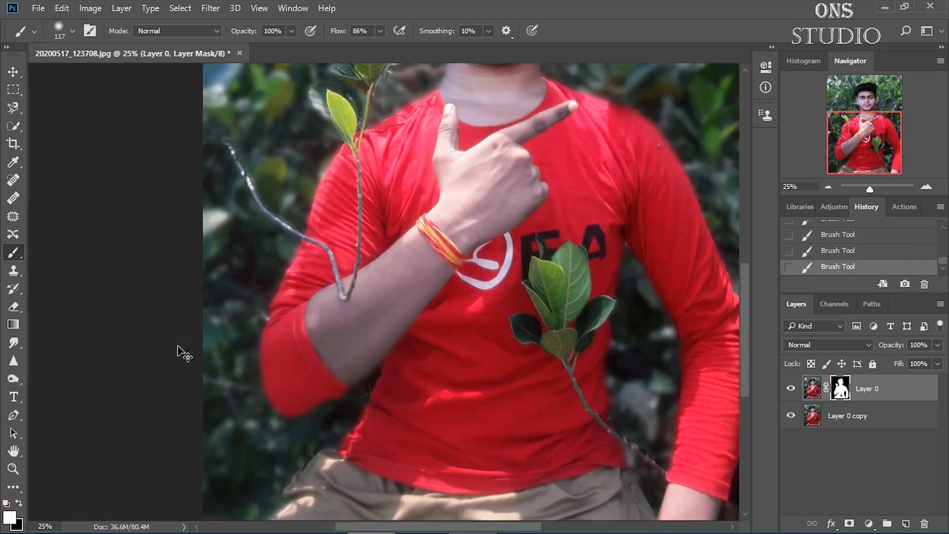
pyautogui.hotkey('ctrl', '+')
pyautogui.hotkey('ctrl', '+')
pyautogui.hotkey('ctrl', '+')
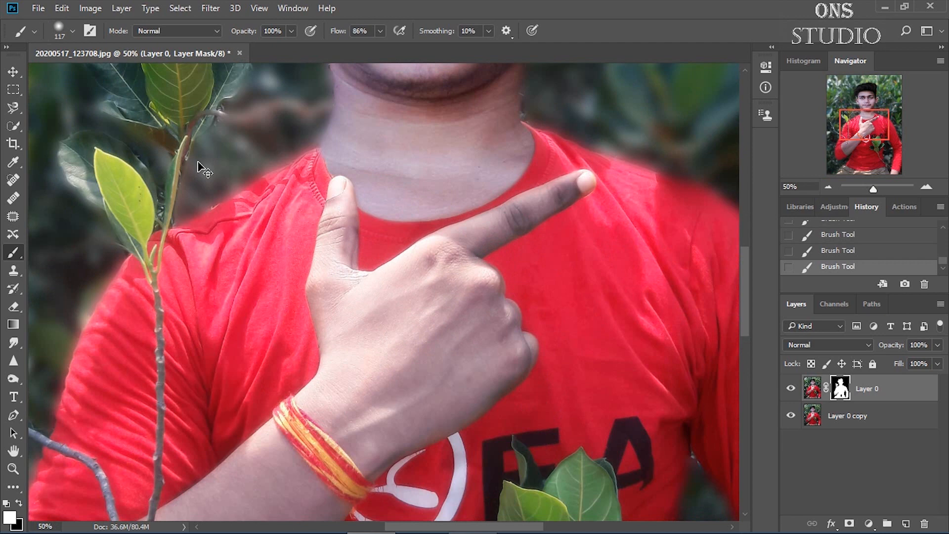
pyautogui.hotkey('ctrl', '+')
pyautogui.press('space')
pyautogui.moveTo(204, 281); pyautogui.dragTo(460, 388)
pyautogui.hotkey('ctrl', '+')
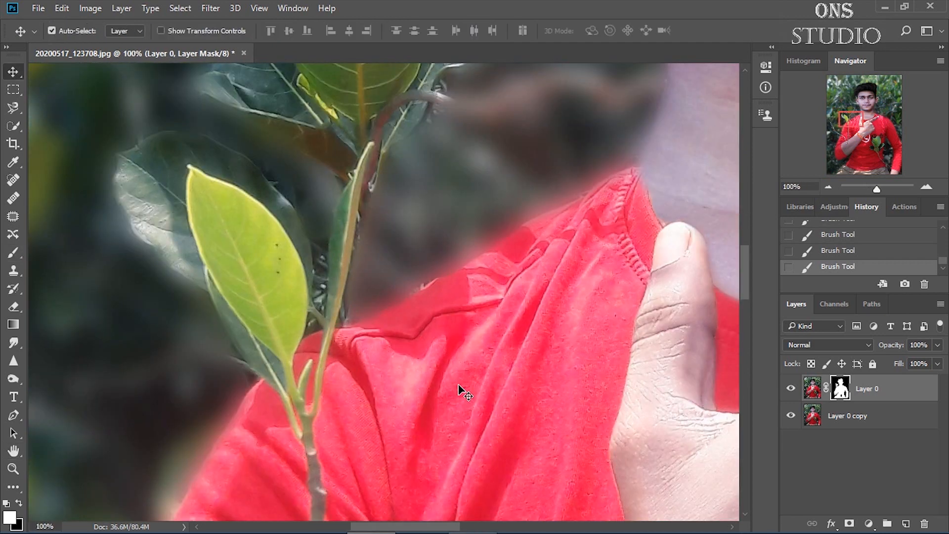
pyautogui.rightClick(452, 255)
pyautogui.moveTo(306, 208); pyautogui.dragTo(314, 201)
pyautogui.click(19, 503)
pyautogui.moveTo(261, 161); pyautogui.dragTo(277, 187)
pyautogui.rightClick(319, 210)
pyautogui.moveTo(403, 243); pyautogui.dragTo(400, 243)
pyautogui.moveTo(307, 173); pyautogui.dragTo(315, 222)
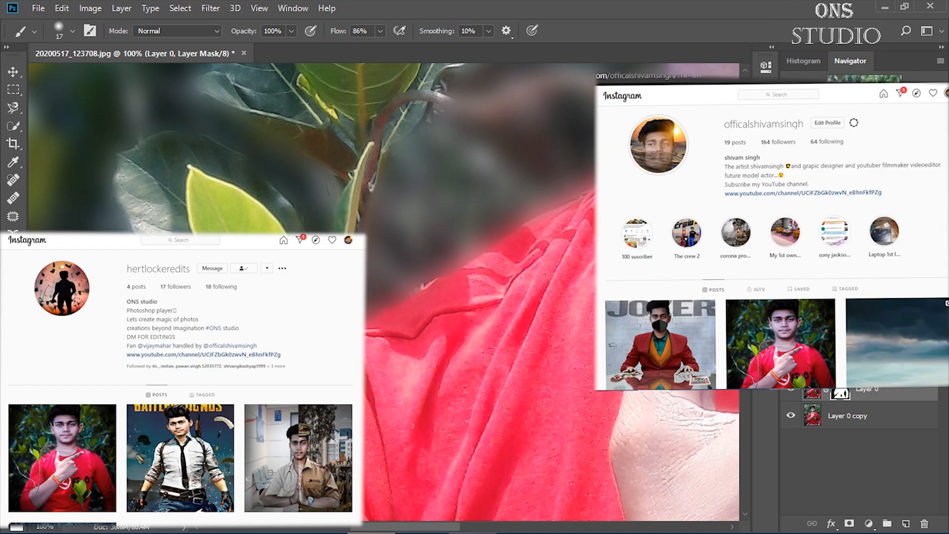
# Enlarge the brush to 259 px and make black the painting colour for the background beside the neck and opposite shoulder.
pyautogui.hotkey('ctrl', '-')
pyautogui.hotkey('ctrl', '-')
pyautogui.hotkey('ctrl', '-')
pyautogui.hotkey('ctrl', '-')
pyautogui.hotkey('ctrl', '-')
pyautogui.hotkey('ctrl', '-')
pyautogui.hotkey('ctrl', '+')
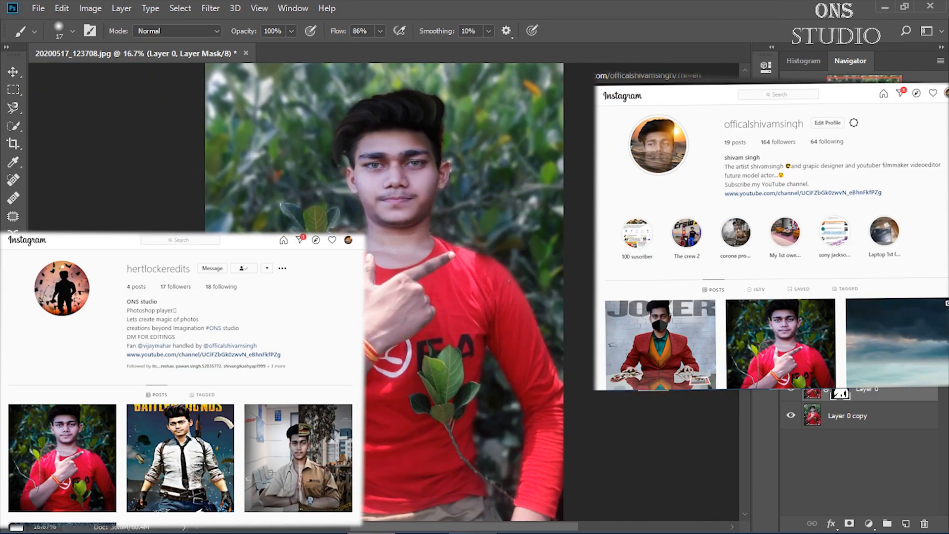
pyautogui.hotkey('ctrl', '+')
pyautogui.hotkey('ctrl', '+')
pyautogui.hotkey('ctrl', '+')
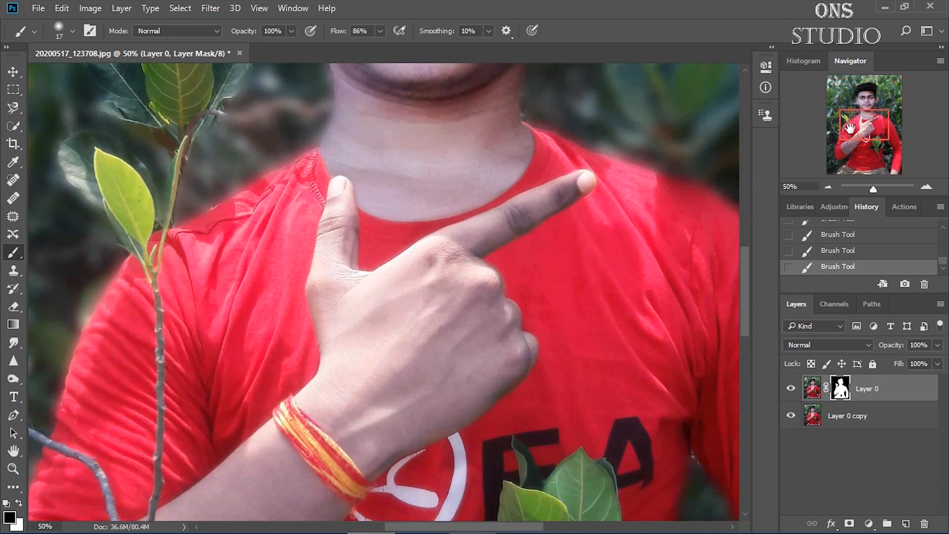
pyautogui.click(19, 502)
pyautogui.rightClick(461, 316)
pyautogui.moveTo(573, 257); pyautogui.dragTo(600, 258)
pyautogui.click(363, 310)
pyautogui.press('x')
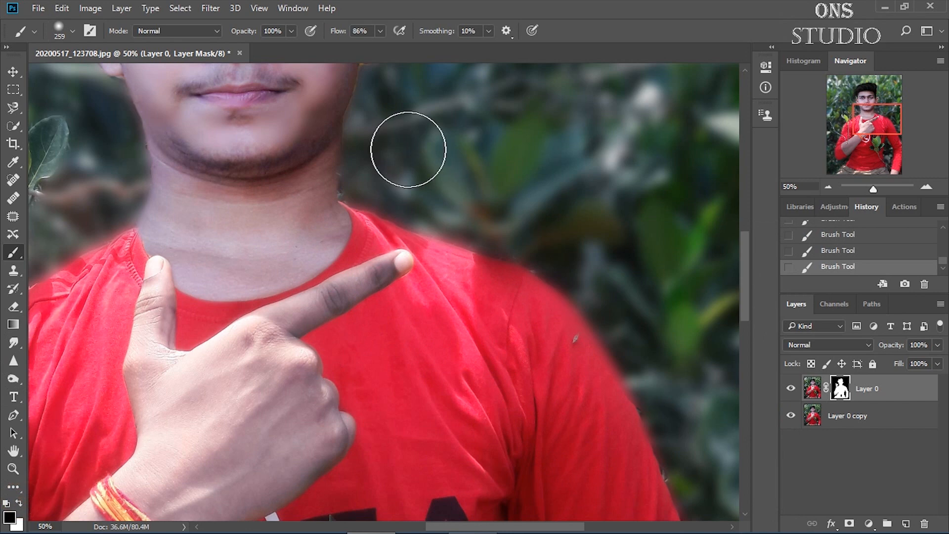
# Merge Layer 0 with the layer beneath, duplicate the result, place the duplicate below and hide the upper layer.
pyautogui.hotkey('ctrl', '-')
pyautogui.hotkey('ctrl', '-')
pyautogui.hotkey('ctrl', '-')
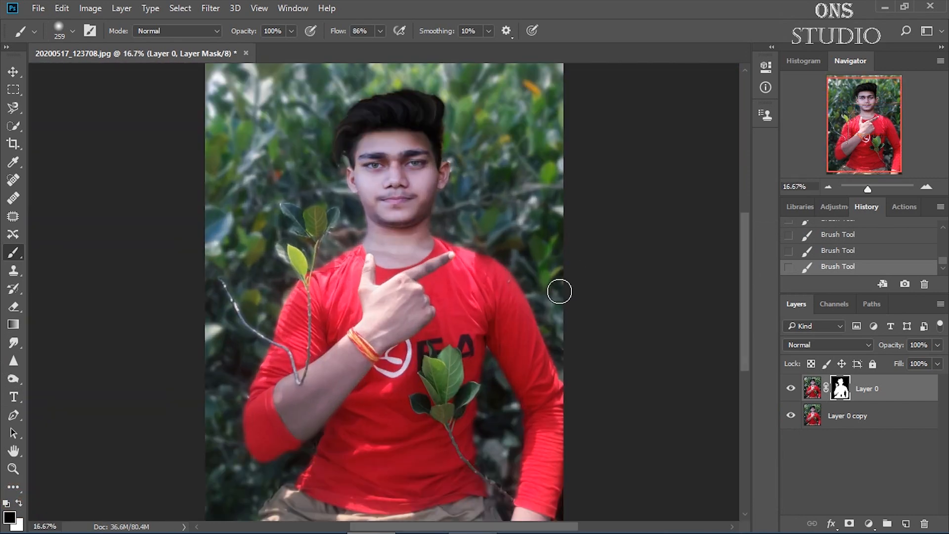
pyautogui.hotkey('ctrl', 'e')
pyautogui.hotkey('ctrl', 'j')
pyautogui.moveTo(883, 396); pyautogui.dragTo(882, 429)
pyautogui.click(792, 389)
# Apply a Gaussian Blur with a 2.5 px radius to Layer 0 copy 2.
pyautogui.click(210, 8)
pyautogui.moveTo(312, 201)
pyautogui.click(484, 269)
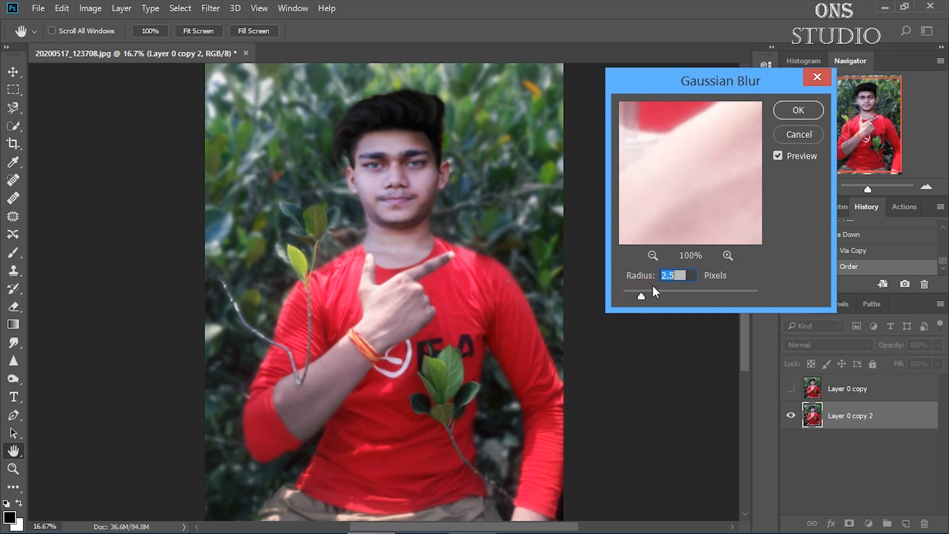
pyautogui.press('Return')
# Show Layer 0 copy again and add a layer mask to it.
pyautogui.click(791, 388)
pyautogui.click(838, 389)
pyautogui.click(849, 524)
# Paint black on the Layer 0 copy mask over the forearm, reducing the brush to 111 px for the skin edges.
pyautogui.hotkey('ctrl', '+')
pyautogui.hotkey('ctrl', '+')
pyautogui.hotkey('ctrl', '+')
pyautogui.hotkey('ctrl', '+')
pyautogui.moveTo(350, 314)
pyautogui.mouseDown()
pyautogui.moveTo(482, 237)
pyautogui.moveTo(418, 325)
pyautogui.mouseUp()
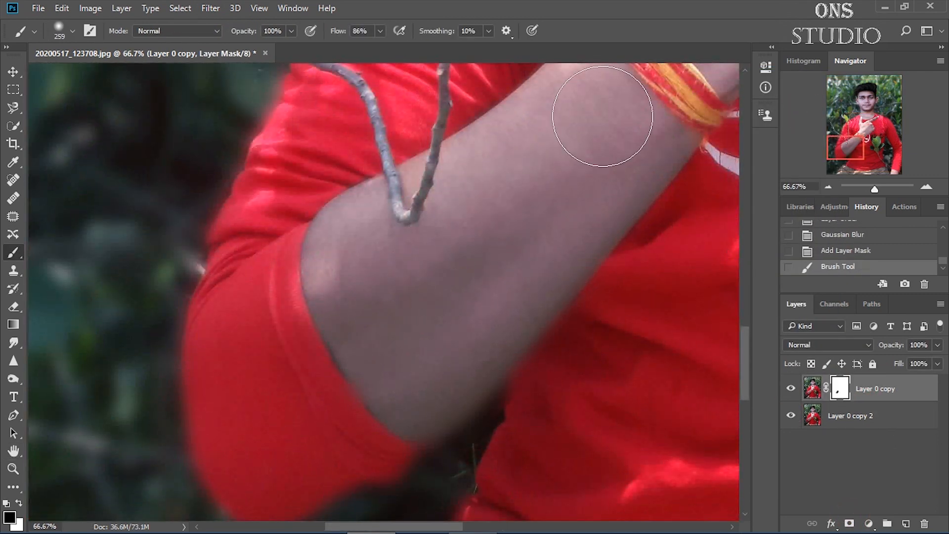
pyautogui.rightClick(682, 155)
pyautogui.press('Return')
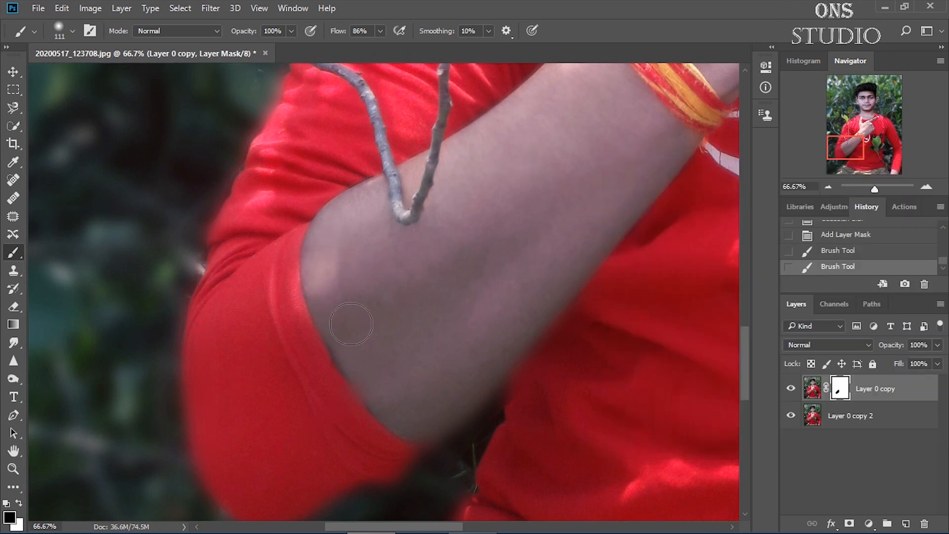
pyautogui.moveTo(380, 206)
pyautogui.mouseDown()
pyautogui.moveTo(663, 153)
pyautogui.moveTo(411, 380)
pyautogui.mouseUp()
pyautogui.moveTo(427, 229); pyautogui.dragTo(451, 276)
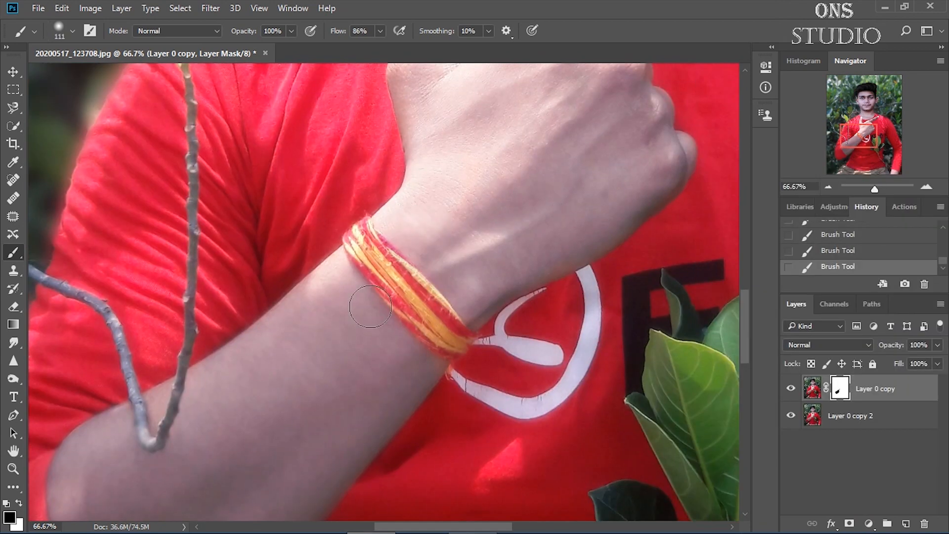
# Paint black on the mask over the back of the hand to smooth its skin.
pyautogui.moveTo(532, 171); pyautogui.dragTo(527, 192)
pyautogui.moveTo(613, 108)
pyautogui.mouseDown()
pyautogui.moveTo(587, 269)
pyautogui.moveTo(551, 226)
pyautogui.moveTo(545, 198)
pyautogui.mouseUp()
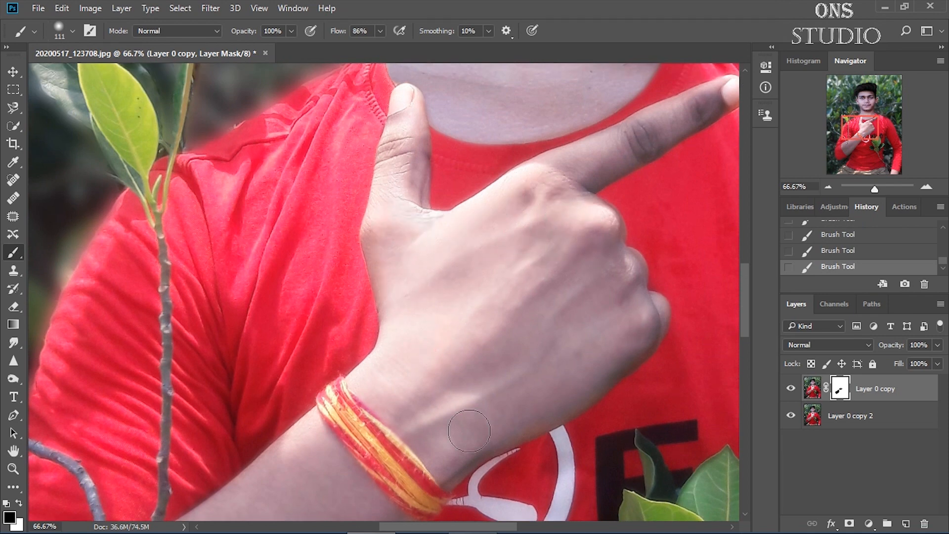
pyautogui.hotkey('ctrl', '-')
pyautogui.hotkey('ctrl', '-')
pyautogui.hotkey('ctrl', '-')
pyautogui.hotkey('ctrl', '-')
pyautogui.hotkey('ctrl', '-')
pyautogui.hotkey('ctrl', '+')
pyautogui.click(210, 8)
pyautogui.click(232, 25)
pyautogui.hotkey('ctrl', 'z')
# Select Layer 0 copy 2 and reapply the last Gaussian Blur to it twice.
pyautogui.click(858, 418)
pyautogui.click(210, 8)
pyautogui.click(230, 20)
pyautogui.click(210, 8)
pyautogui.click(232, 25)
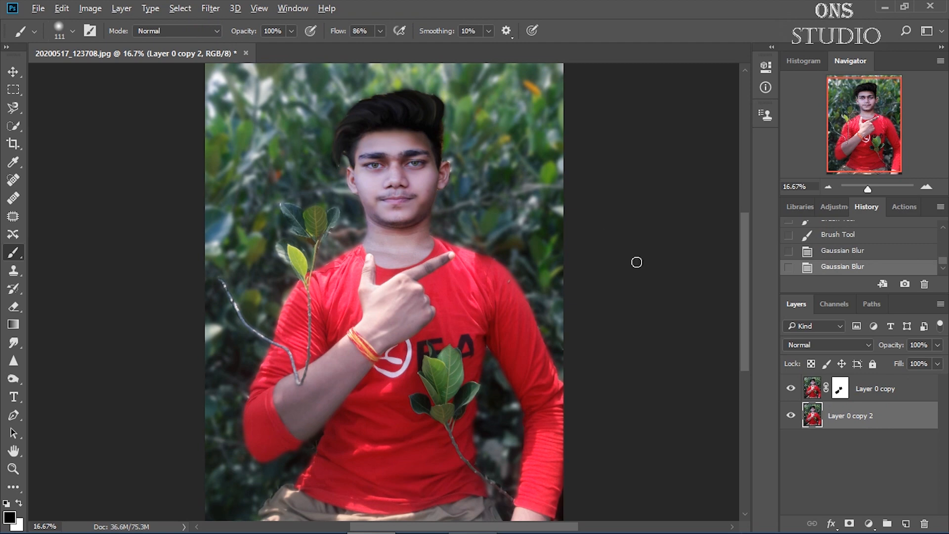
# Examine the smoothed arm, shirt and face up close and in the full view.
pyautogui.moveTo(872, 106); pyautogui.dragTo(870, 104)
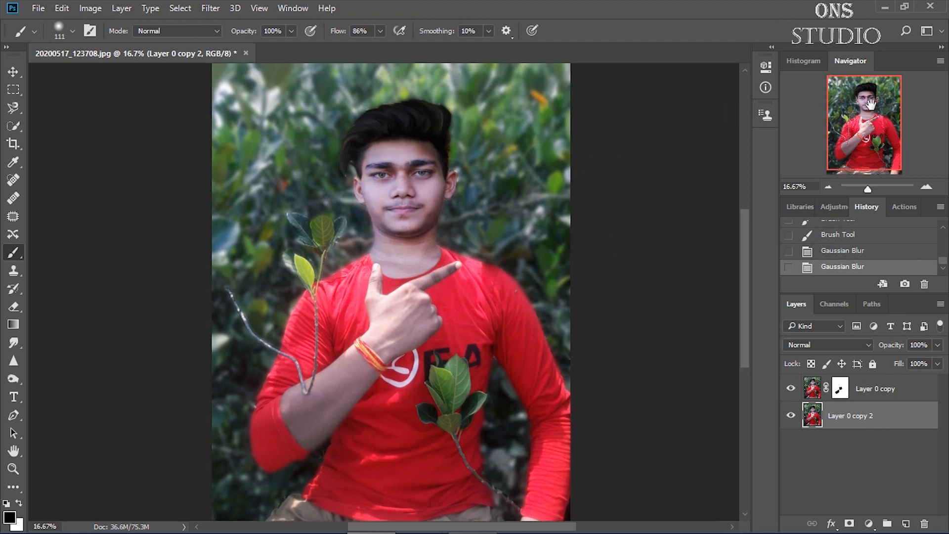
pyautogui.hotkey('ctrl', '+')
pyautogui.hotkey('ctrl', '+')
pyautogui.hotkey('ctrl', '+')
pyautogui.click(854, 152)
pyautogui.click(882, 236)
pyautogui.click(871, 266)
pyautogui.hotkey('ctrl', '-')
pyautogui.hotkey('ctrl', '-')
pyautogui.hotkey('ctrl', '-')
pyautogui.hotkey('ctrl', '+')
pyautogui.hotkey('ctrl', '+')
pyautogui.hotkey('ctrl', '+')
pyautogui.hotkey('ctrl', '+')
pyautogui.click(870, 98)
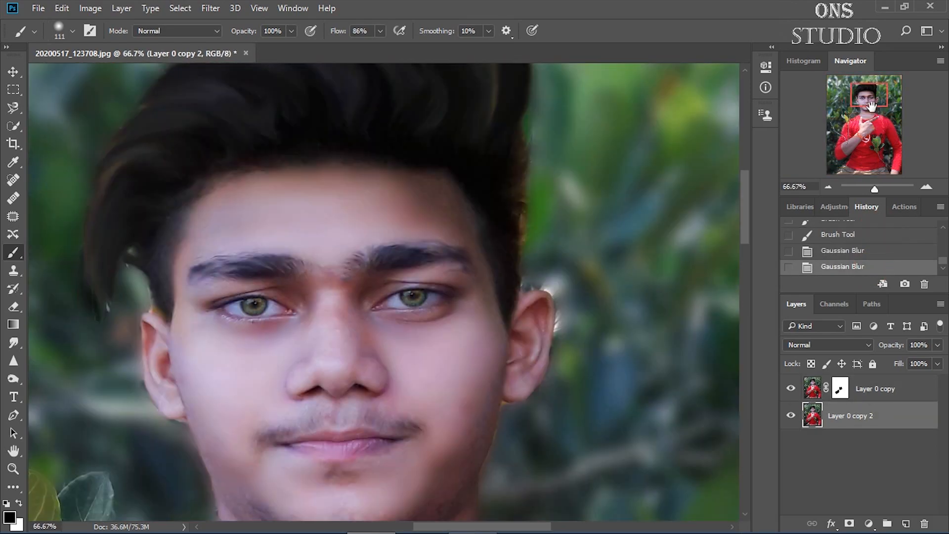
pyautogui.hotkey('ctrl', '-')
pyautogui.hotkey('ctrl', '-')
pyautogui.hotkey('ctrl', '-')
pyautogui.hotkey('ctrl', '-')
pyautogui.hotkey('ctrl', '-')
# Merge Layer 0 copy down into Layer 0 copy 2 and open the Camera Raw Filter.
pyautogui.click(875, 388)
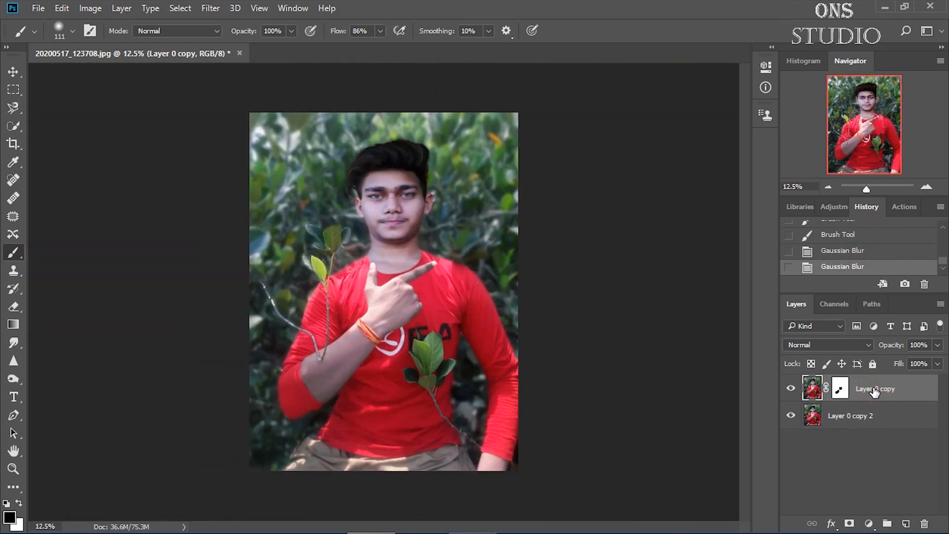
pyautogui.hotkey('ctrl', 'e')
pyautogui.click(211, 8)
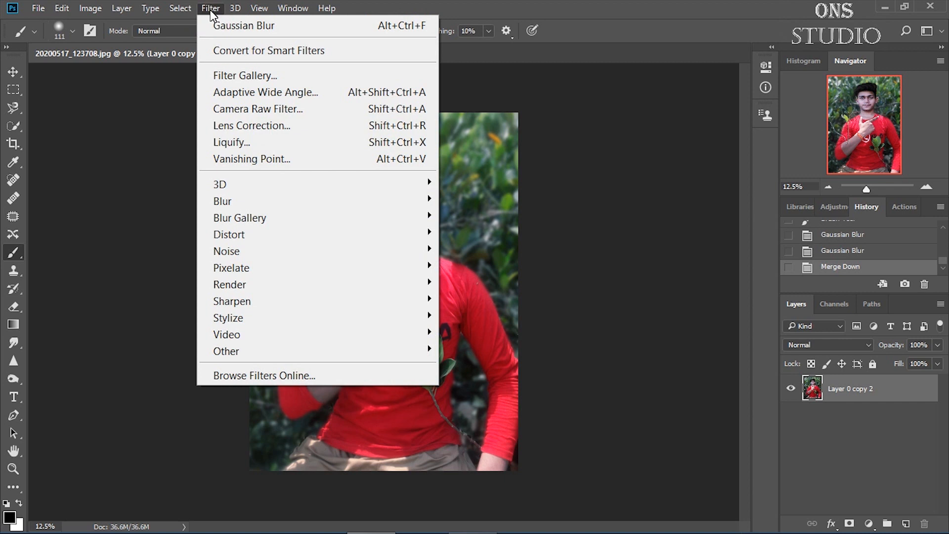
pyautogui.click(292, 142)
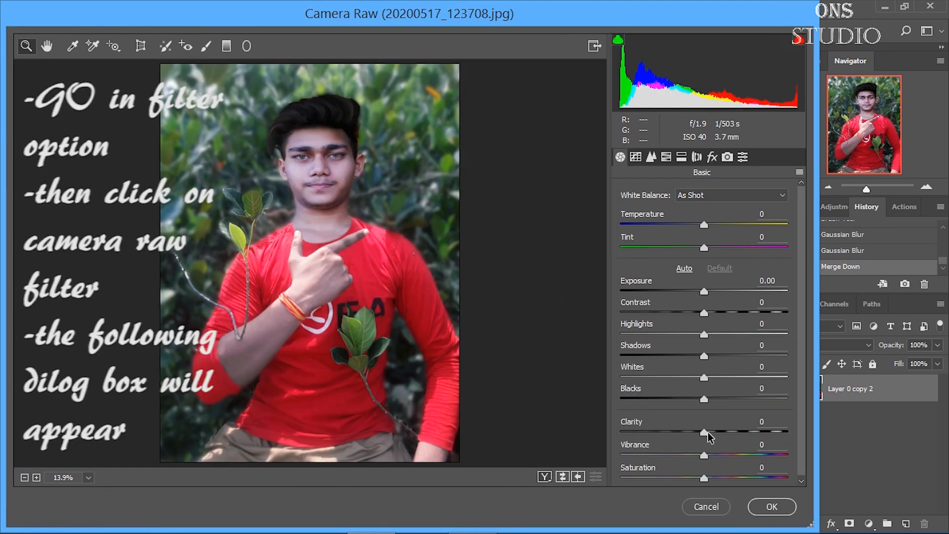
# Try a Clarity of +16 and examine its effect on the face and torso.
pyautogui.moveTo(708, 432); pyautogui.dragTo(720, 430)
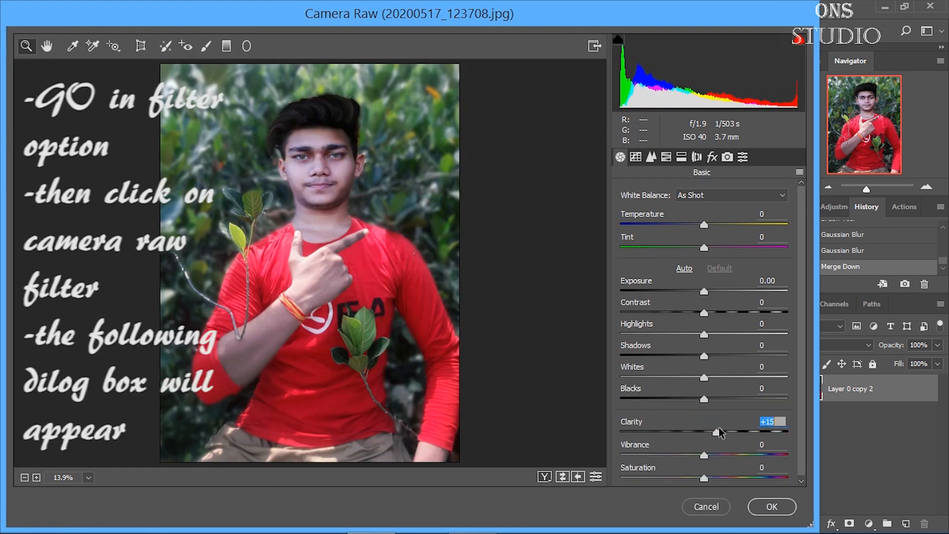
pyautogui.moveTo(233, 85); pyautogui.dragTo(477, 391)
pyautogui.moveTo(227, 103); pyautogui.dragTo(470, 376)
pyautogui.moveTo(211, 136); pyautogui.dragTo(430, 193)
pyautogui.click(25, 477)
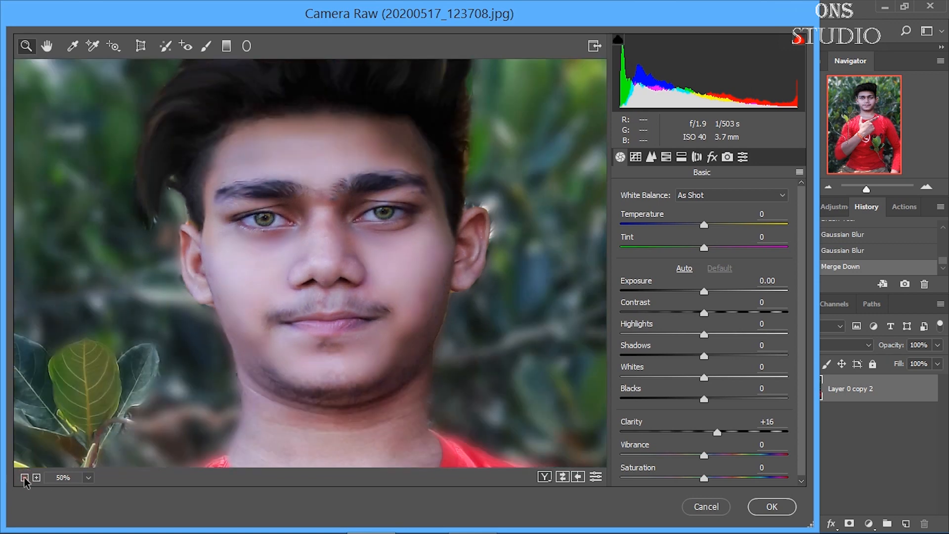
pyautogui.click(24, 477)
pyautogui.click(24, 478)
pyautogui.click(37, 478)
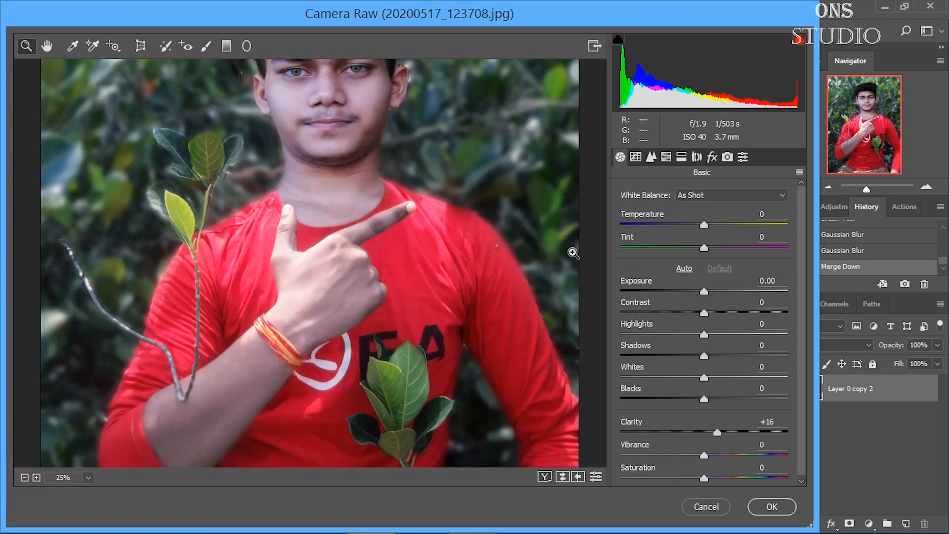
# Try a stronger Clarity of +45 and check it on the whole portrait.
pyautogui.moveTo(718, 433); pyautogui.dragTo(741, 433)
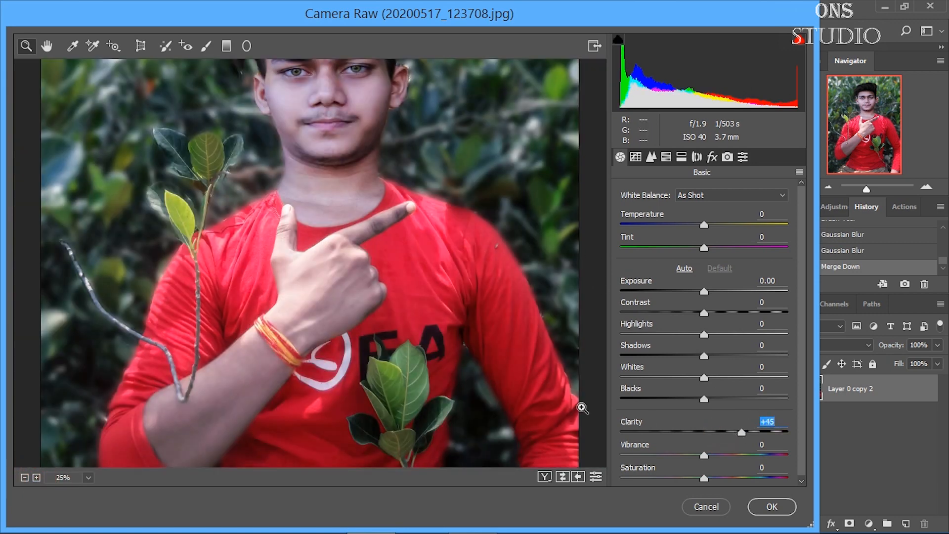
pyautogui.click(24, 478)
pyautogui.click(37, 478)
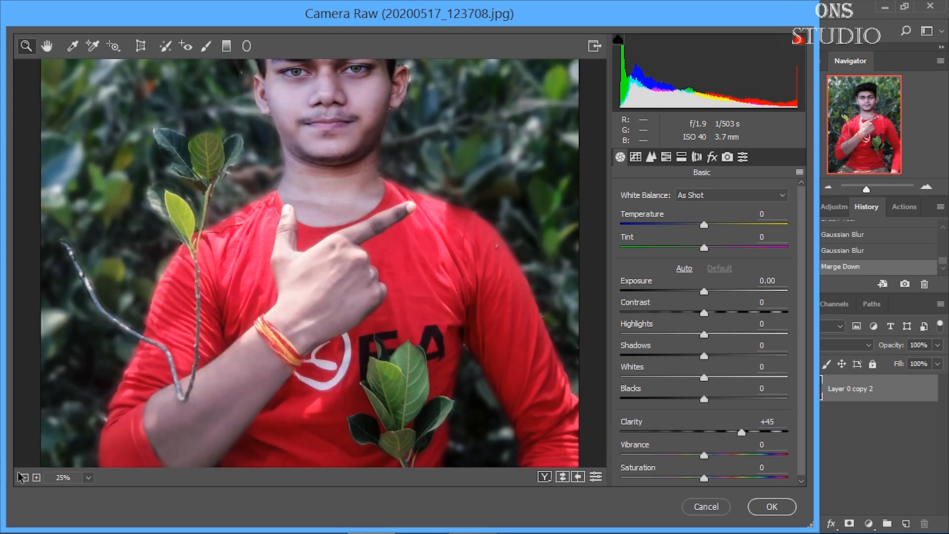
pyautogui.click(24, 478)
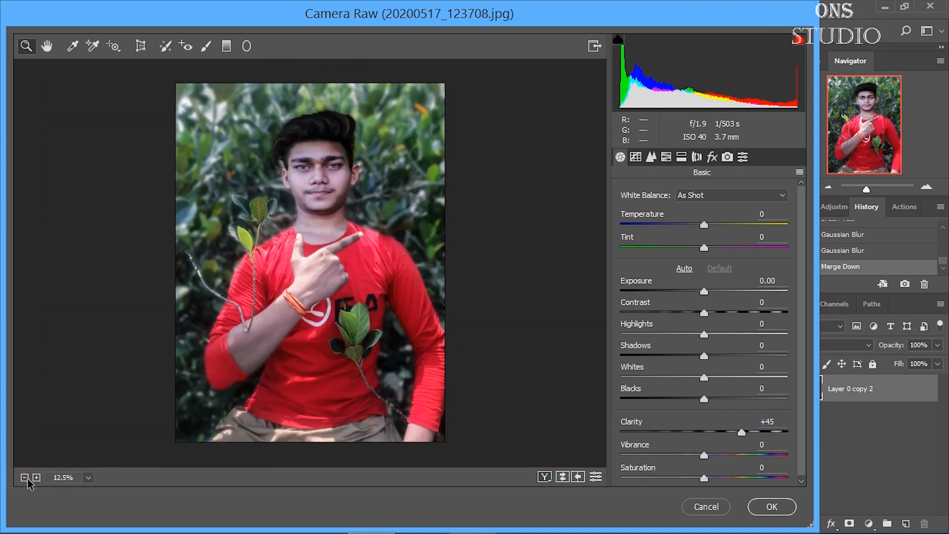
# Set Clarity to +22, Contrast to +13 and Blacks to -9.
pyautogui.moveTo(740, 433); pyautogui.dragTo(722, 434)
pyautogui.moveTo(702, 312)
pyautogui.mouseDown()
pyautogui.moveTo(735, 311)
pyautogui.moveTo(716, 313)
pyautogui.mouseUp()
pyautogui.moveTo(705, 399)
pyautogui.mouseDown()
pyautogui.moveTo(684, 398)
pyautogui.moveTo(698, 403)
pyautogui.mouseUp()
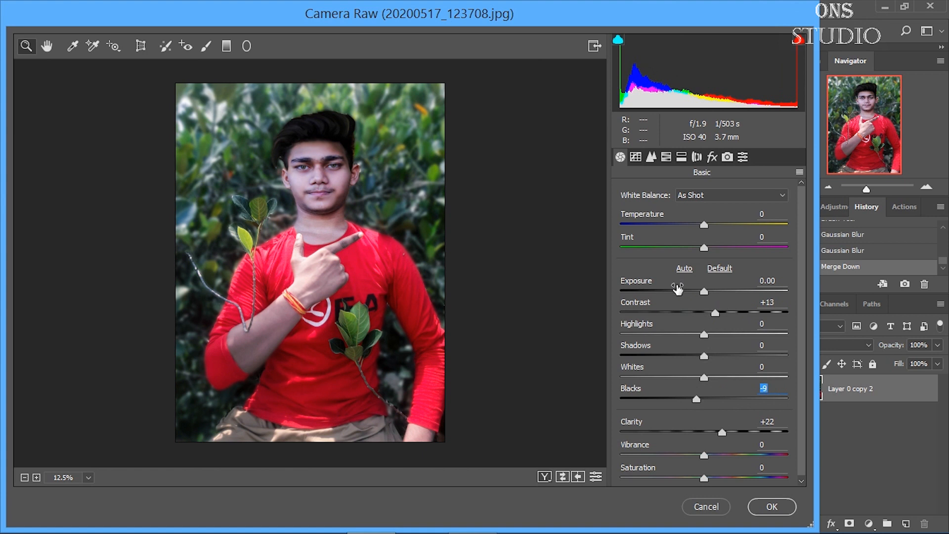
# Set the noise reduction to Luminance 4 and Luminance Detail 55.
pyautogui.click(652, 156)
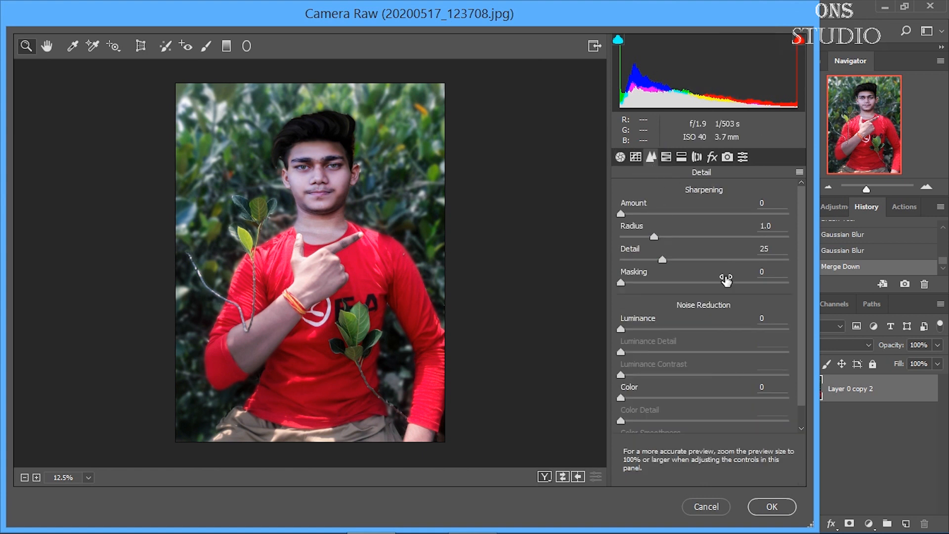
pyautogui.moveTo(802, 343); pyautogui.dragTo(802, 407)
pyautogui.moveTo(706, 330); pyautogui.dragTo(713, 330)
pyautogui.moveTo(225, 114); pyautogui.dragTo(415, 338)
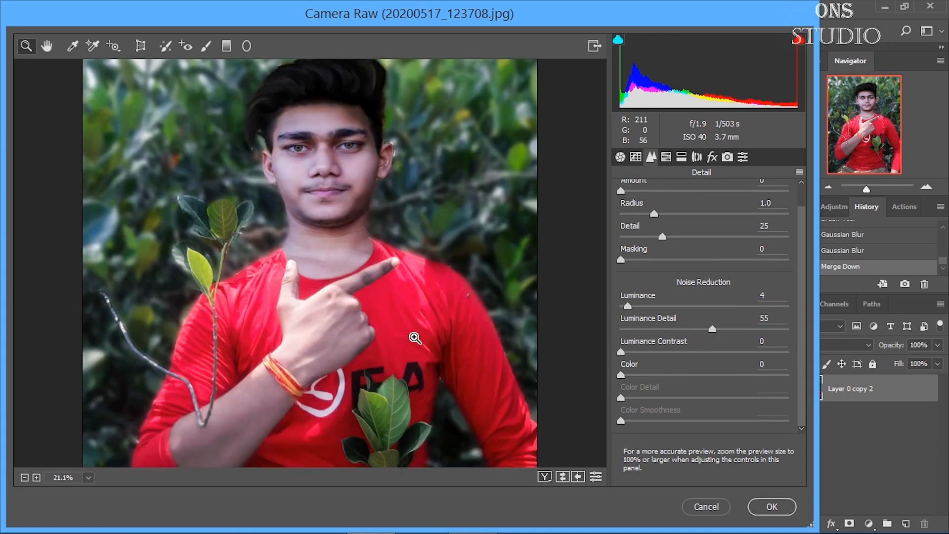
# Shift the Greens hue strongly negative and rebalance the Yellows hue to turn the foliage golden yellow.
pyautogui.click(667, 157)
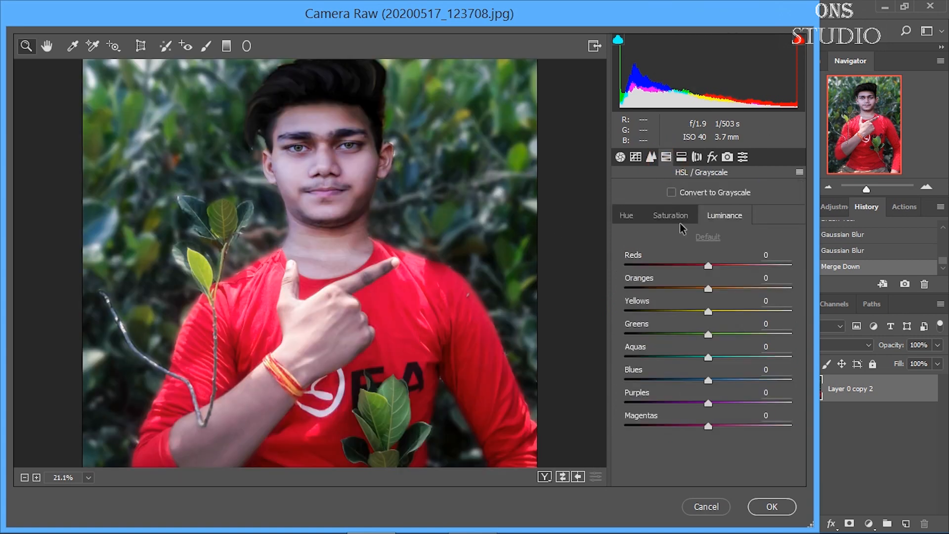
pyautogui.click(627, 215)
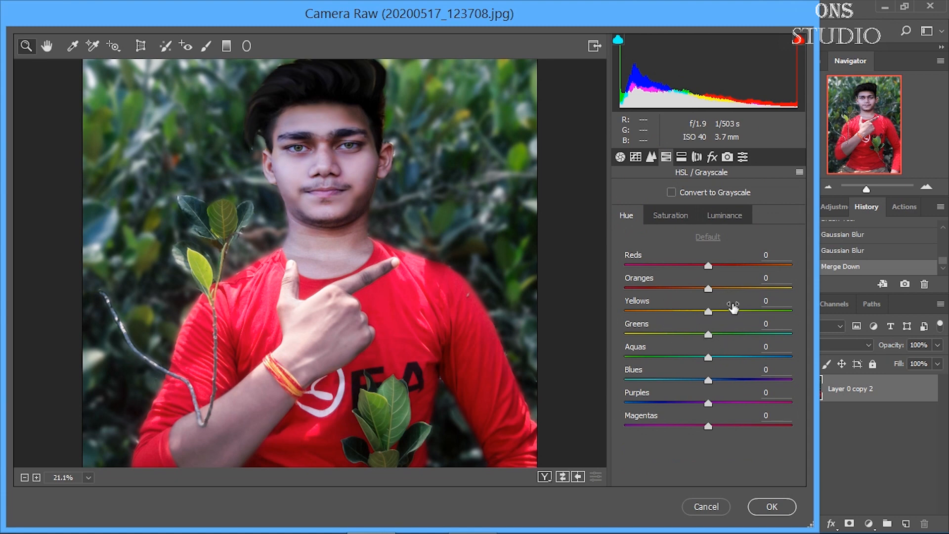
pyautogui.click(24, 478)
pyautogui.click(24, 478)
pyautogui.click(36, 478)
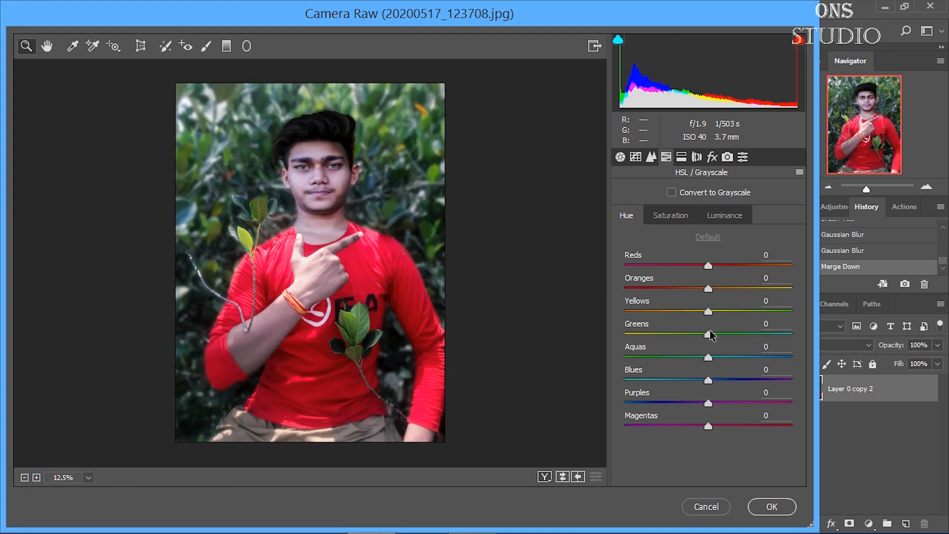
pyautogui.click(710, 312)
pyautogui.moveTo(711, 312); pyautogui.dragTo(825, 320)
pyautogui.moveTo(708, 334); pyautogui.dragTo(731, 336)
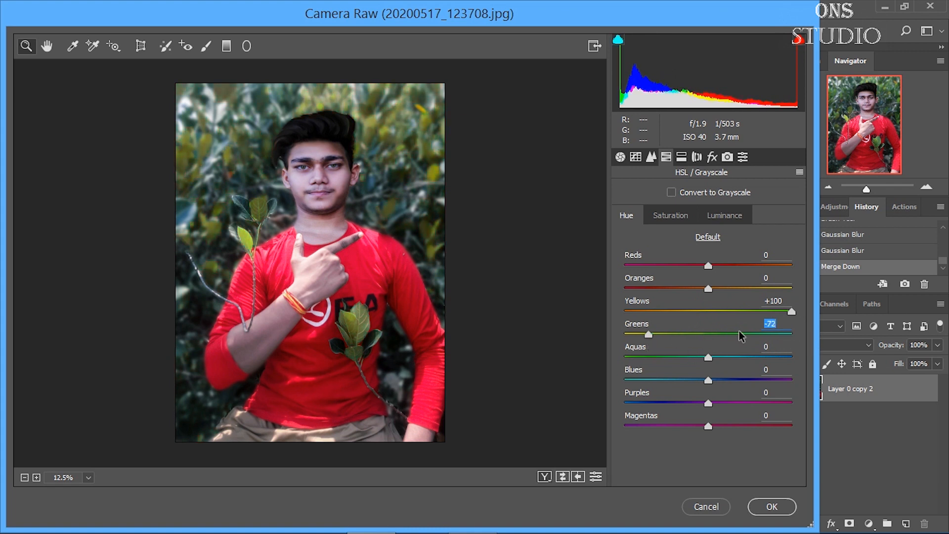
pyautogui.moveTo(649, 335)
pyautogui.mouseDown()
pyautogui.moveTo(629, 334)
pyautogui.moveTo(645, 335)
pyautogui.mouseUp()
pyautogui.moveTo(790, 312); pyautogui.dragTo(767, 312)
# Set the HSL saturation of Yellows to +100 and of Greens to +80.
pyautogui.click(670, 215)
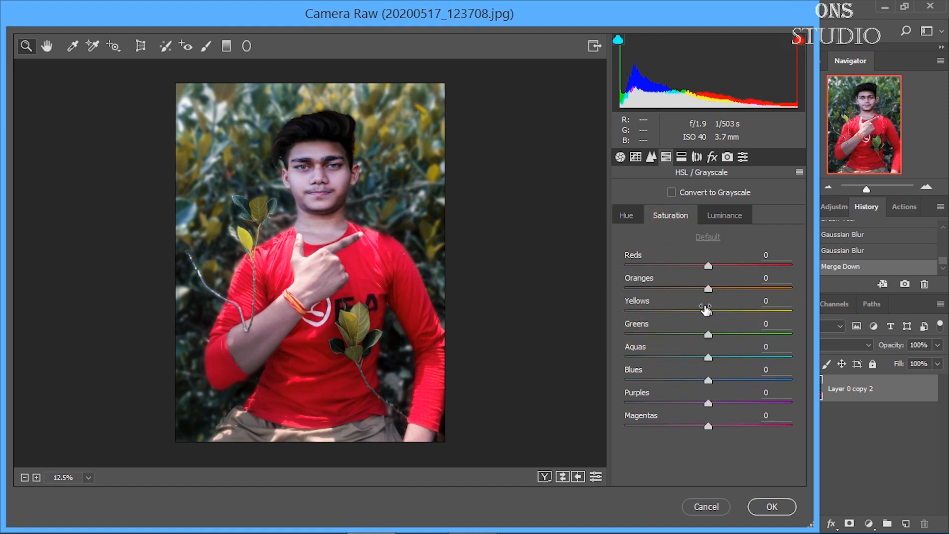
pyautogui.moveTo(710, 312); pyautogui.dragTo(793, 313)
pyautogui.moveTo(708, 335); pyautogui.dragTo(770, 335)
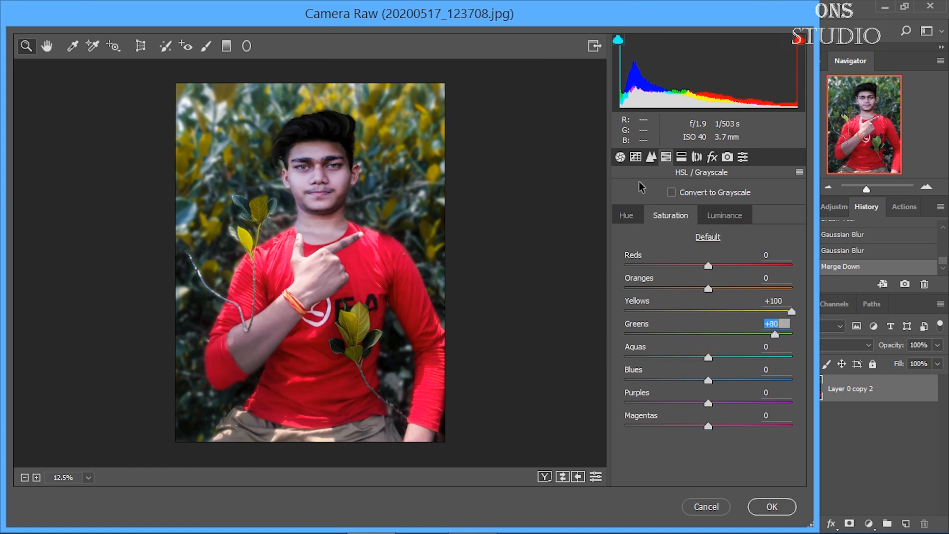
# Lower the HSL luminance of Yellows to -58.
pyautogui.click(725, 216)
pyautogui.moveTo(709, 315); pyautogui.dragTo(663, 313)
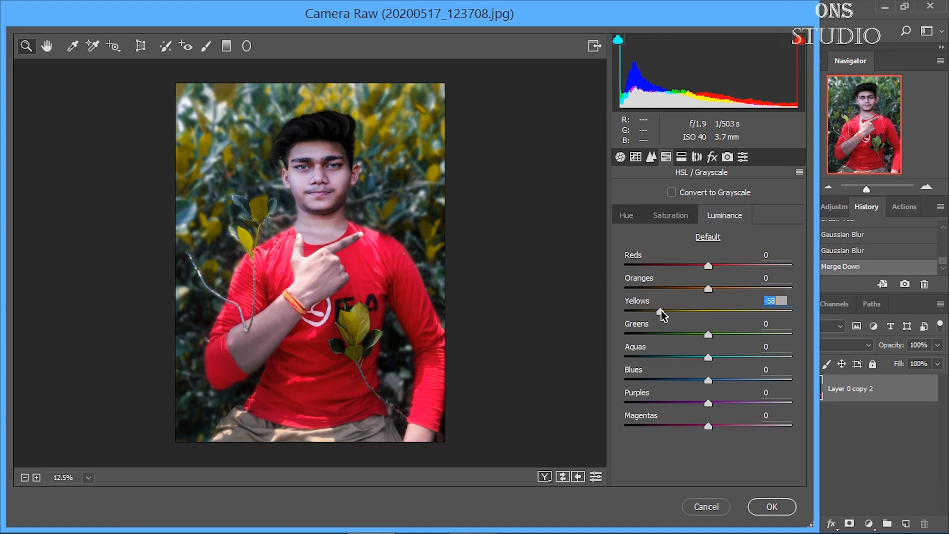
# Raise the HSL luminance of Greens to +53.
pyautogui.click(708, 334)
pyautogui.moveTo(708, 334); pyautogui.dragTo(752, 334)
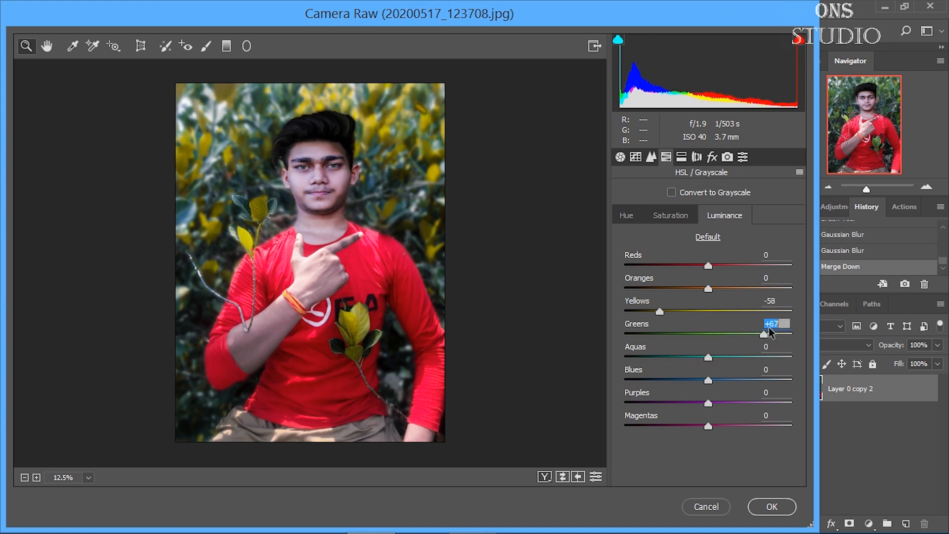
# Adjust the HSL Reds: hue -3, saturation +5 and luminance -7.
pyautogui.click(677, 216)
pyautogui.click(641, 216)
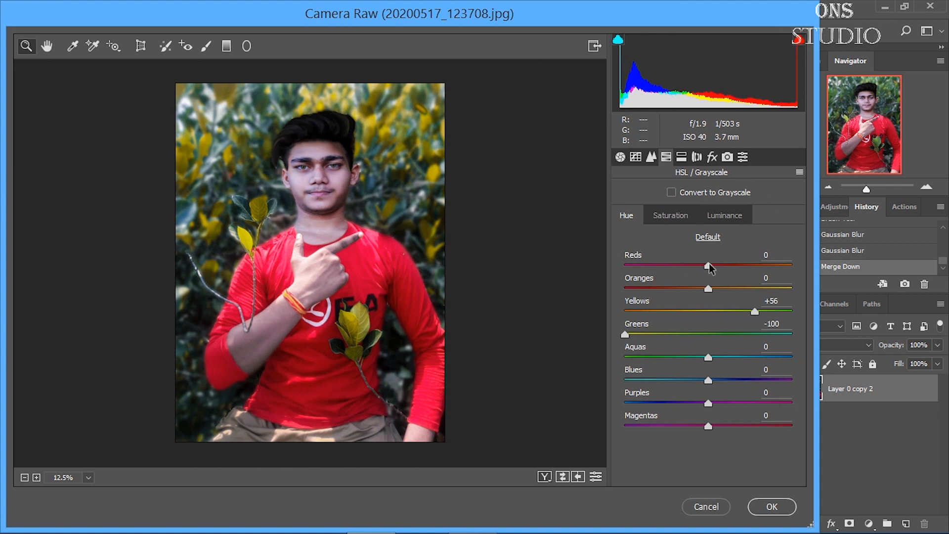
pyautogui.moveTo(708, 267)
pyautogui.mouseDown()
pyautogui.moveTo(752, 266)
pyautogui.moveTo(681, 267)
pyautogui.moveTo(720, 269)
pyautogui.moveTo(700, 262)
pyautogui.mouseUp()
pyautogui.click(670, 216)
pyautogui.moveTo(277, 123); pyautogui.dragTo(374, 330)
pyautogui.moveTo(700, 265); pyautogui.dragTo(709, 266)
pyautogui.click(725, 215)
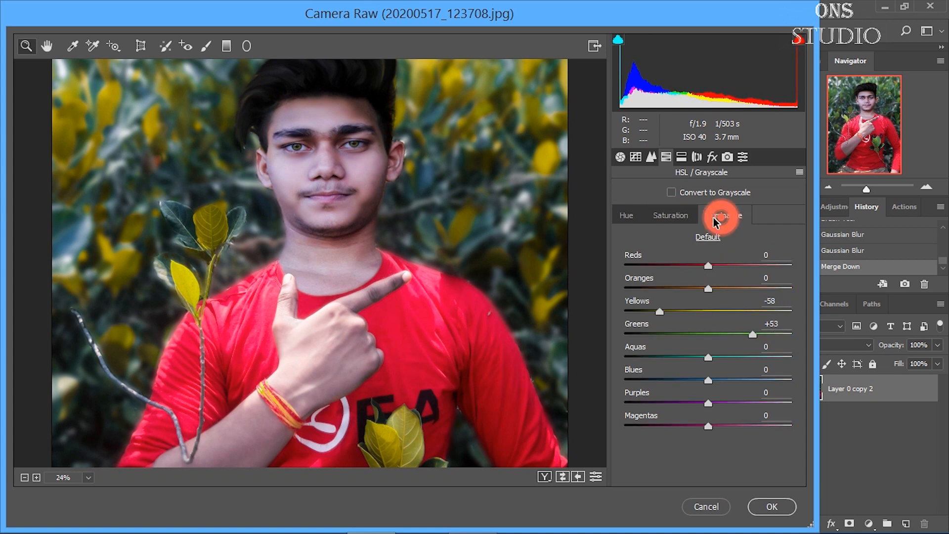
pyautogui.moveTo(709, 266)
pyautogui.mouseDown()
pyautogui.moveTo(681, 267)
pyautogui.moveTo(706, 267)
pyautogui.mouseUp()
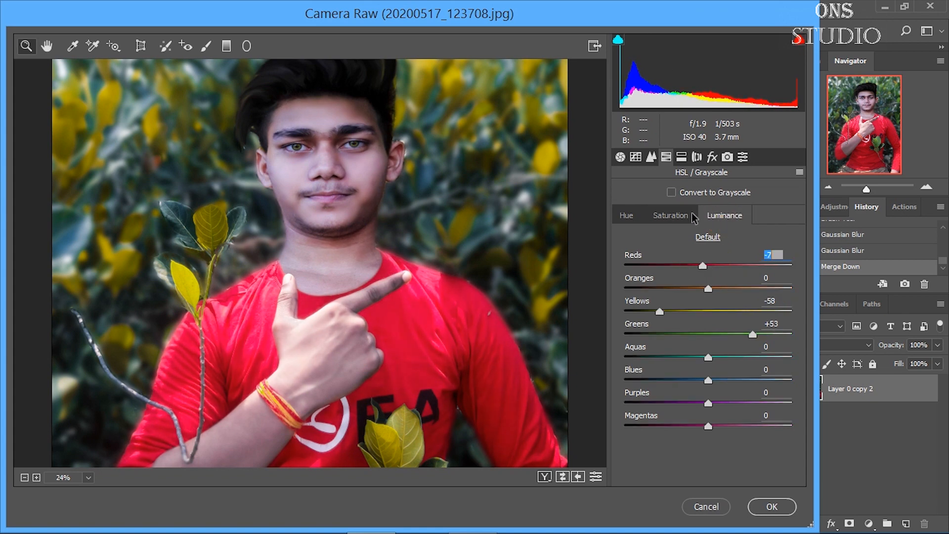
# Darken the photo's edges with a Lens Corrections vignetting amount of -98.
pyautogui.click(698, 157)
pyautogui.click(698, 158)
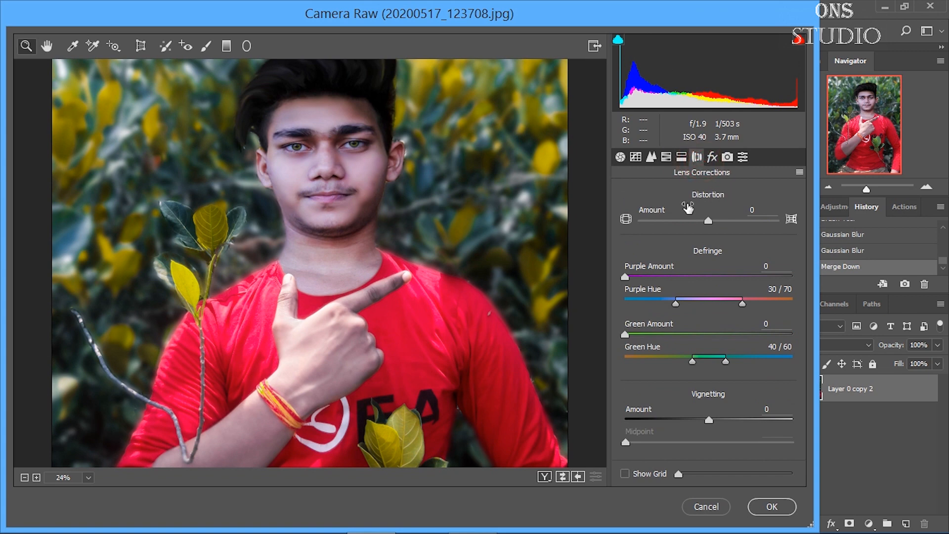
pyautogui.click(24, 478)
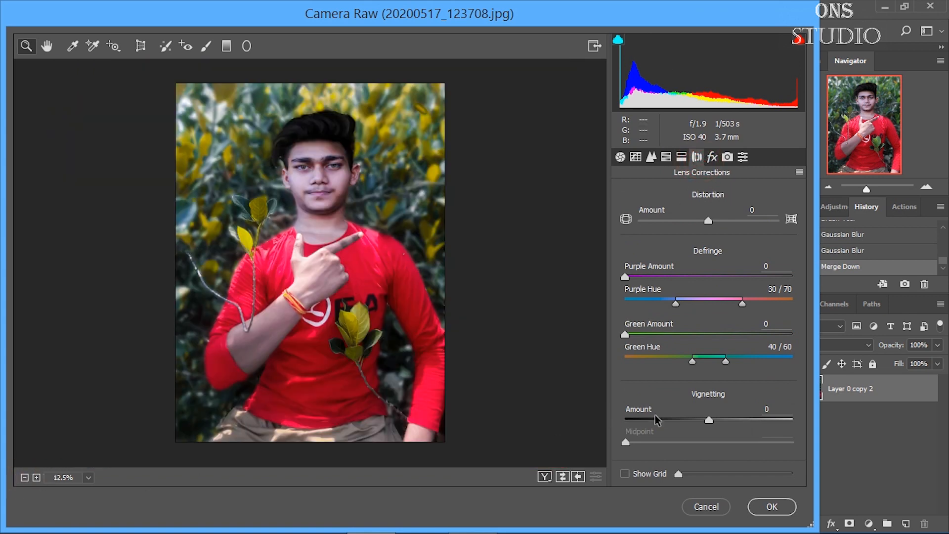
pyautogui.moveTo(710, 420); pyautogui.dragTo(626, 420)
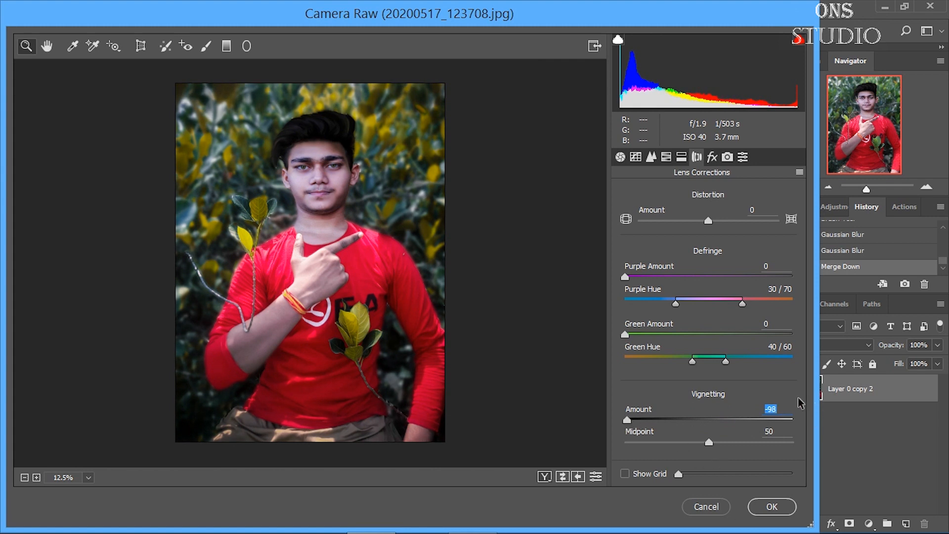
# In the Effects settings, set the Post Crop Vignetting amount to -66 and Dehaze to +6.
pyautogui.click(712, 157)
pyautogui.click(703, 386)
pyautogui.moveTo(702, 387); pyautogui.dragTo(650, 389)
pyautogui.moveTo(706, 216)
pyautogui.mouseDown()
pyautogui.moveTo(718, 218)
pyautogui.moveTo(709, 217)
pyautogui.mouseUp()
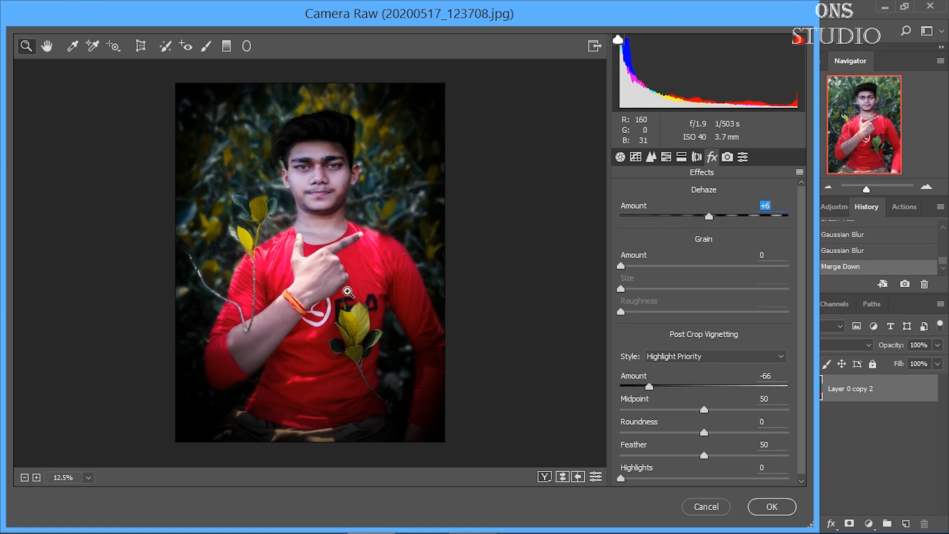
# Inspect the vignetted portrait up close, then return to the full image.
pyautogui.click(36, 477)
pyautogui.click(36, 477)
pyautogui.click(36, 477)
pyautogui.click(48, 50)
pyautogui.moveTo(341, 137); pyautogui.dragTo(371, 261)
pyautogui.click(25, 479)
pyautogui.click(25, 479)
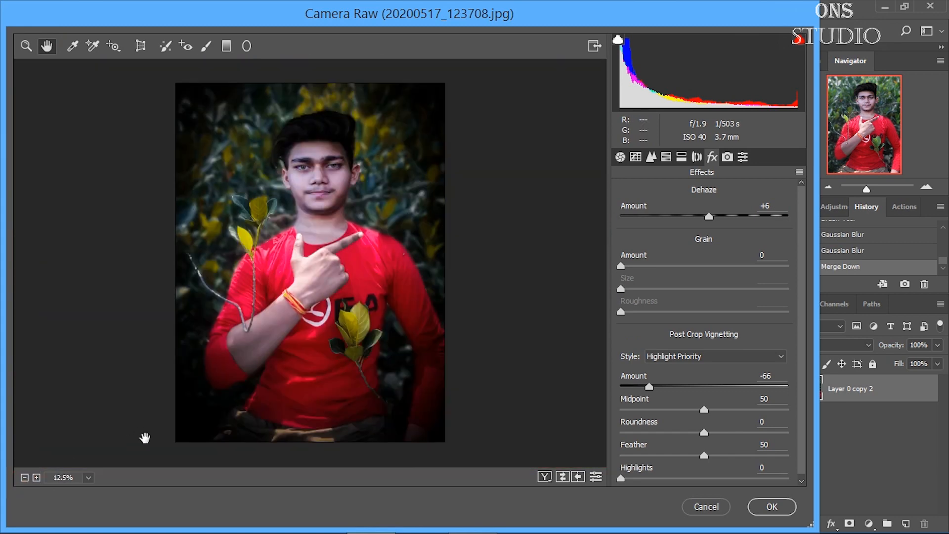
# Cool the white balance slightly by setting Temperature to -4.
pyautogui.click(743, 156)
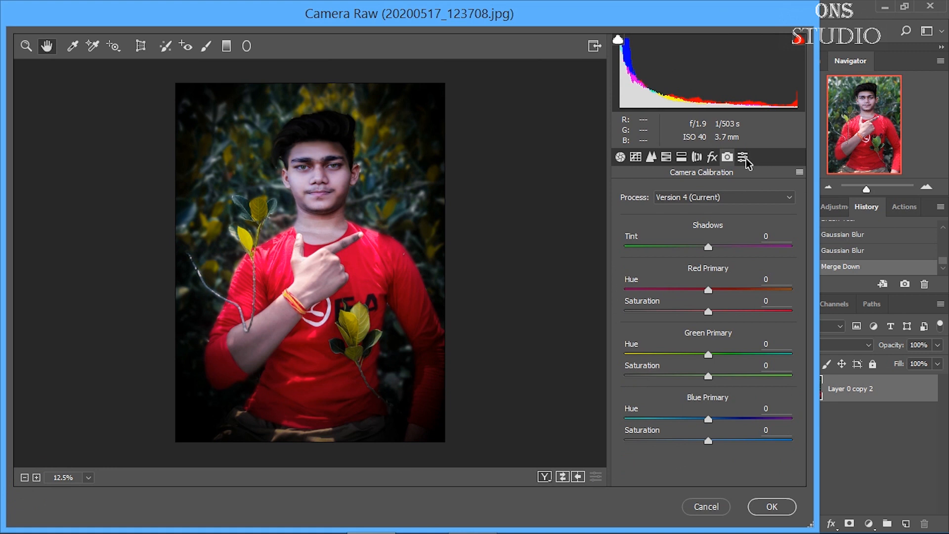
pyautogui.click(620, 157)
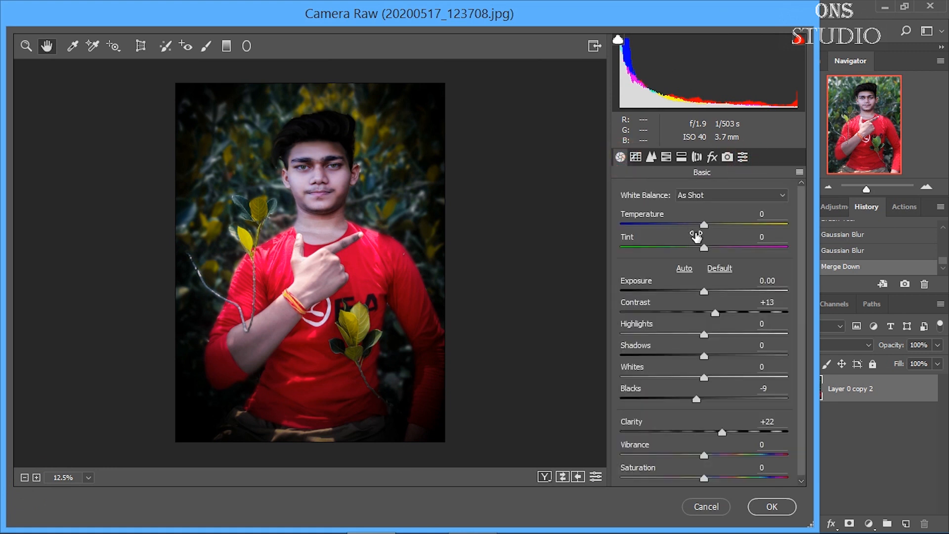
pyautogui.moveTo(705, 225)
pyautogui.mouseDown()
pyautogui.moveTo(692, 226)
pyautogui.moveTo(703, 230)
pyautogui.mouseUp()
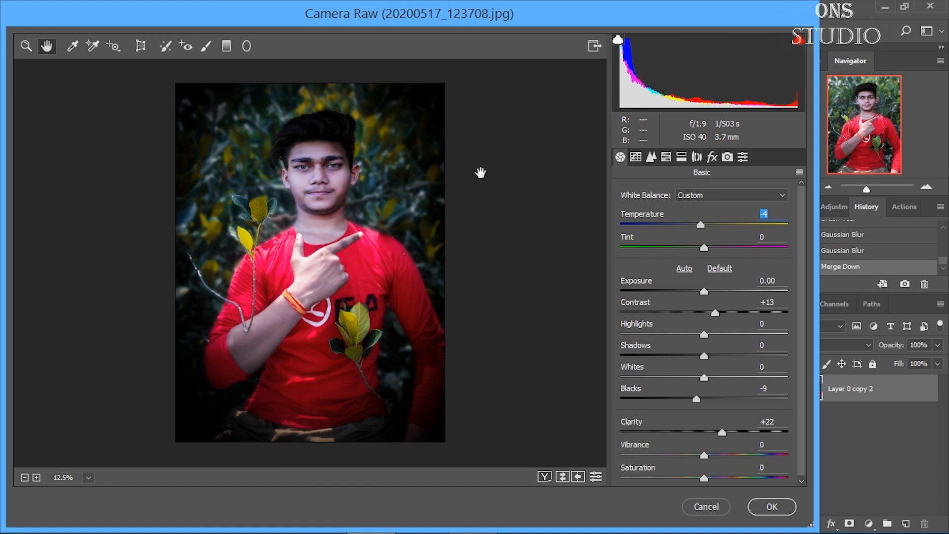
# Set the HSL hue of Greens to -53 and of Aquas to -100.
pyautogui.click(666, 157)
pyautogui.click(638, 222)
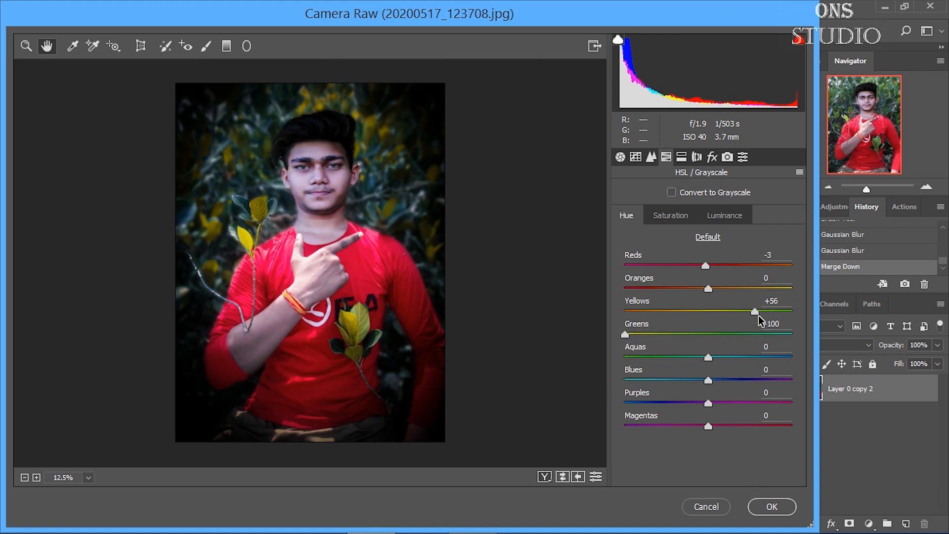
pyautogui.moveTo(627, 336); pyautogui.dragTo(778, 357)
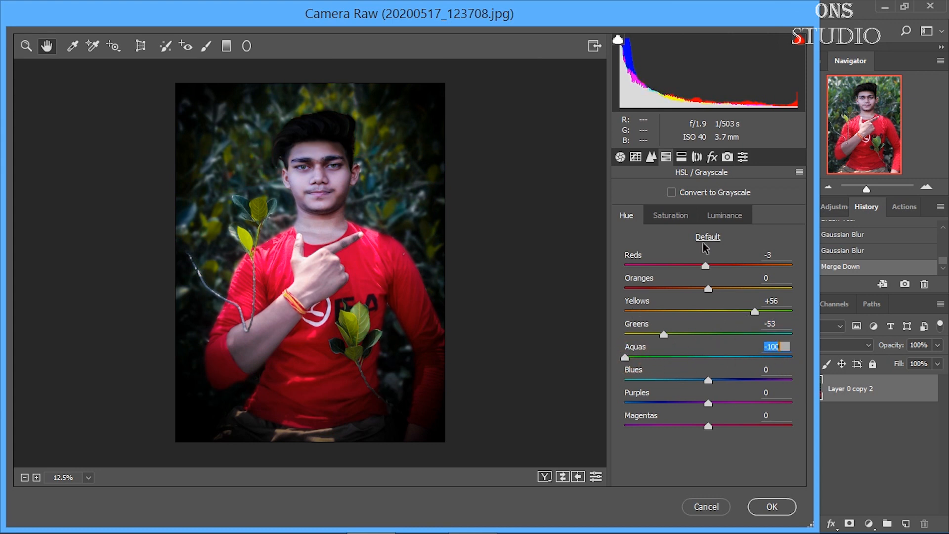
# Set the HSL saturation of Aquas to +100 and luminance to +37, and apply the Camera Raw filter.
pyautogui.click(671, 216)
pyautogui.moveTo(708, 357); pyautogui.dragTo(792, 357)
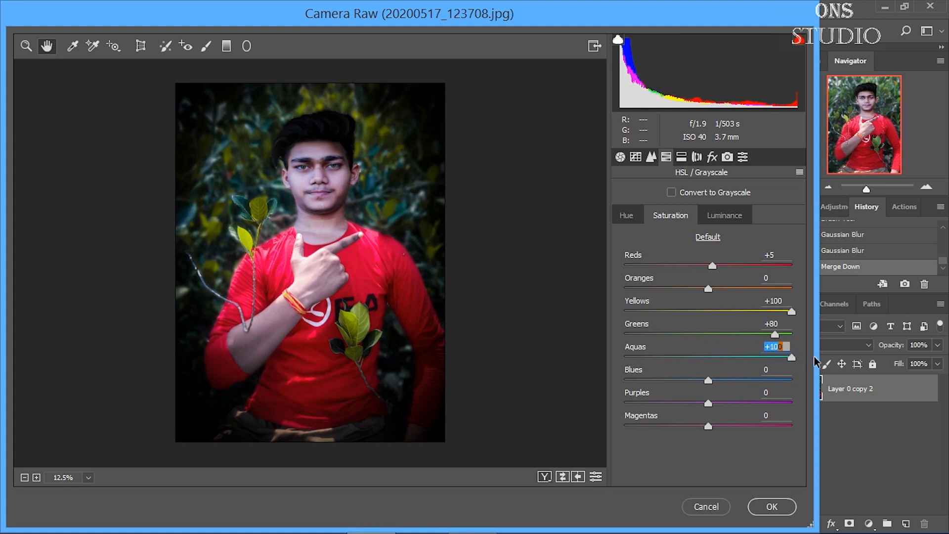
pyautogui.click(722, 216)
pyautogui.moveTo(710, 361); pyautogui.dragTo(740, 372)
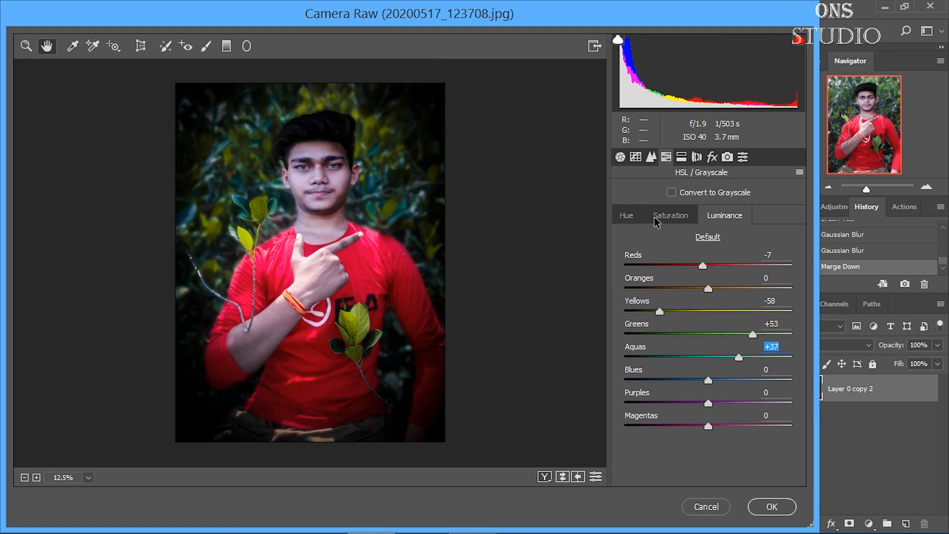
pyautogui.click(772, 507)
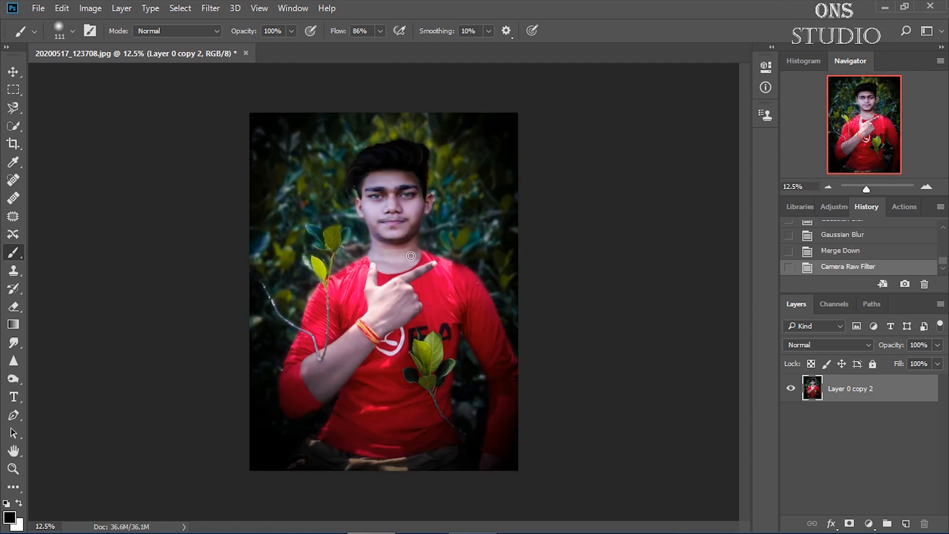
# Start a Selective Color adjustment and set the Reds to Magenta +9% and Yellow +2%.
pyautogui.scroll(2, 411, 256)
pyautogui.scroll(-2, 411, 257)
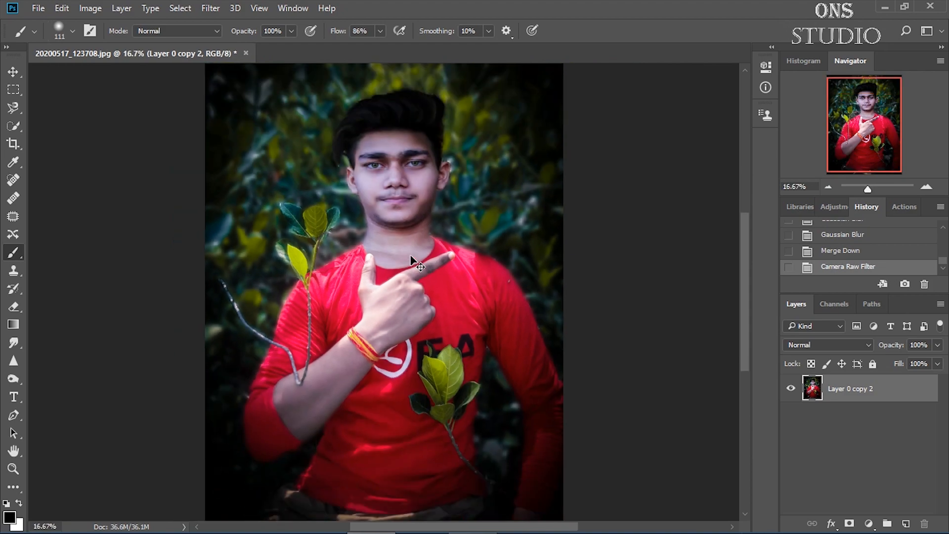
pyautogui.scroll(3, 411, 257)
pyautogui.moveTo(864, 133); pyautogui.dragTo(847, 158)
pyautogui.scroll(-4, 847, 158)
pyautogui.scroll(1, 847, 158)
pyautogui.click(90, 8)
pyautogui.moveTo(140, 52)
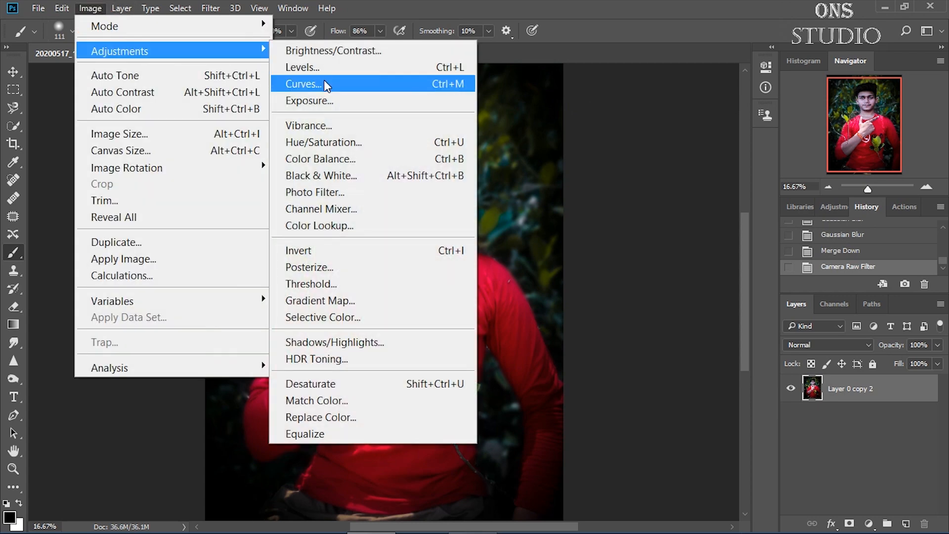
pyautogui.click(323, 317)
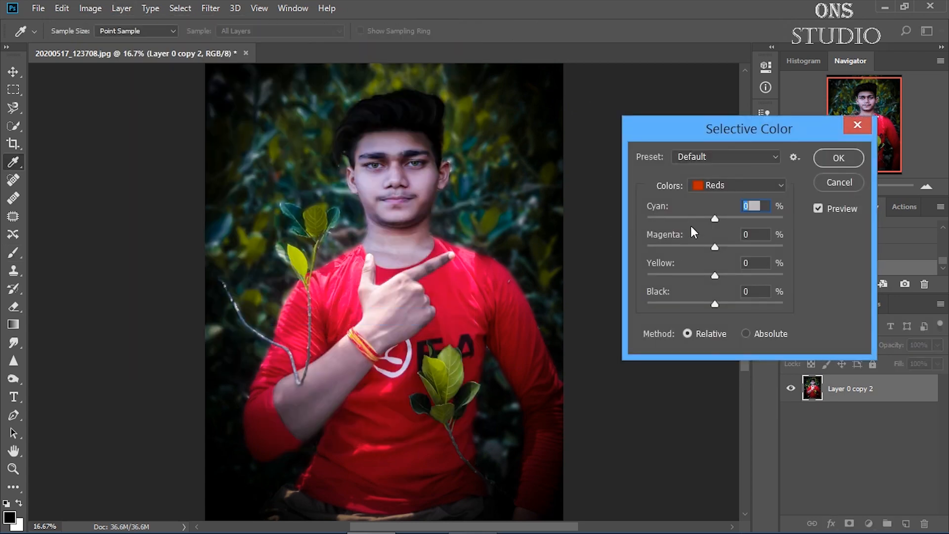
pyautogui.moveTo(718, 250); pyautogui.dragTo(716, 278)
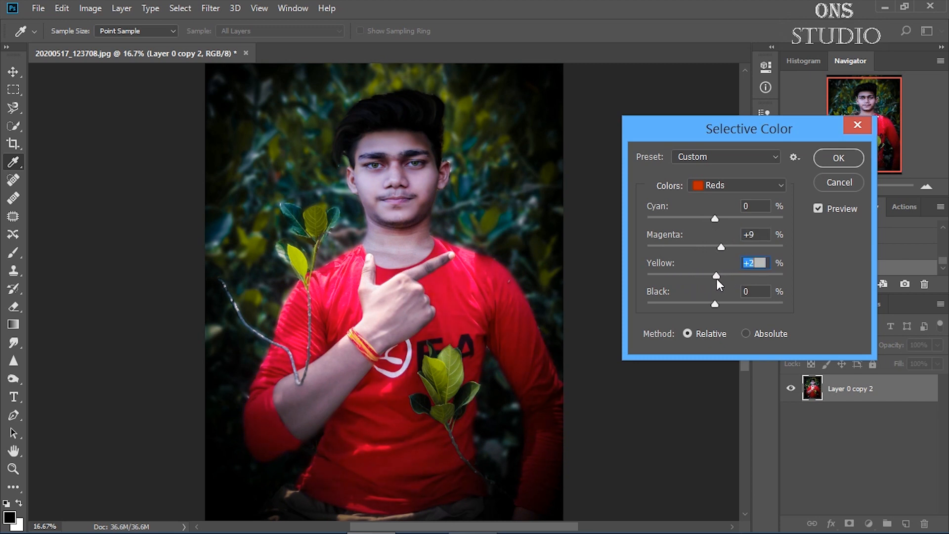
# In Selective Color, set the Yellows to Cyan +41%, Magenta +6% and Yellow +92%.
pyautogui.click(727, 186)
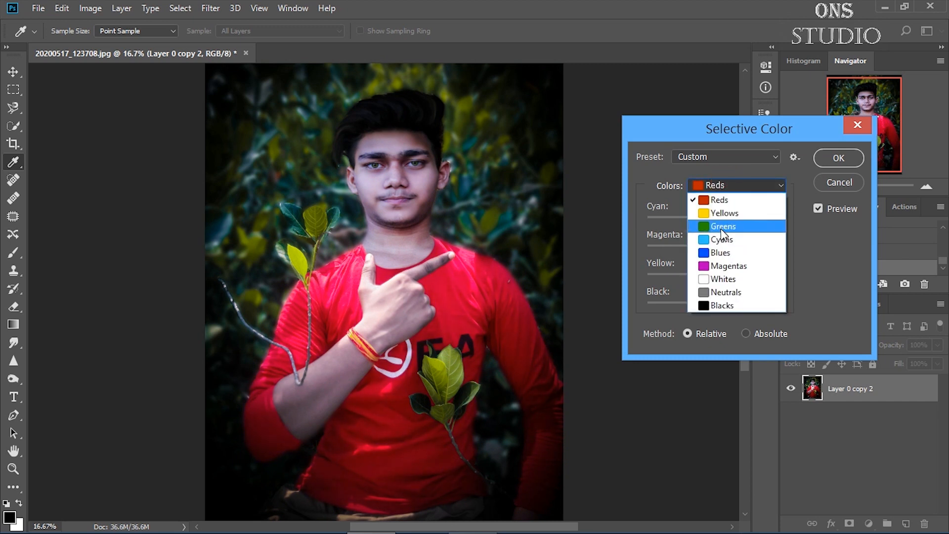
pyautogui.click(725, 212)
pyautogui.moveTo(716, 219); pyautogui.dragTo(720, 243)
pyautogui.moveTo(716, 275); pyautogui.dragTo(747, 272)
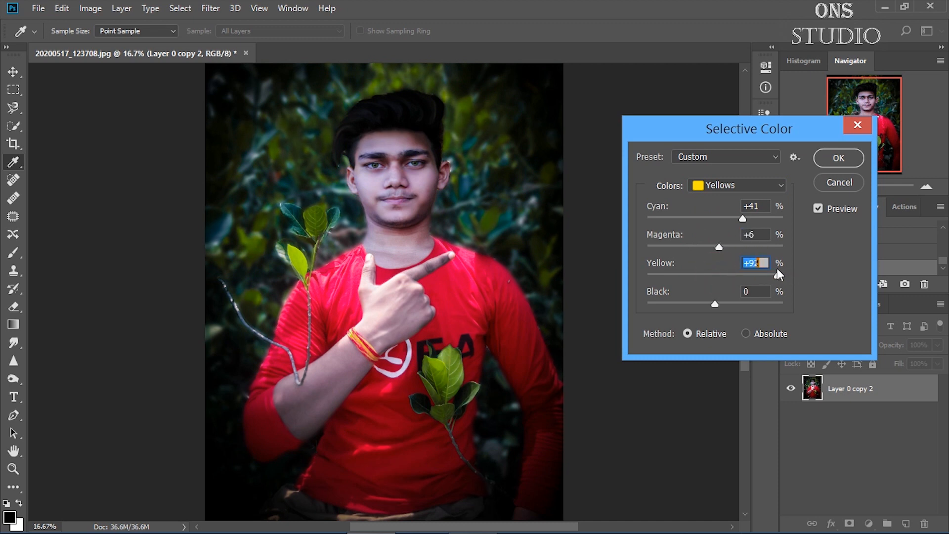
# Set the Greens' Cyan to -12%, compare the Absolute and Relative methods, and apply Selective Color with Relative.
pyautogui.click(692, 186)
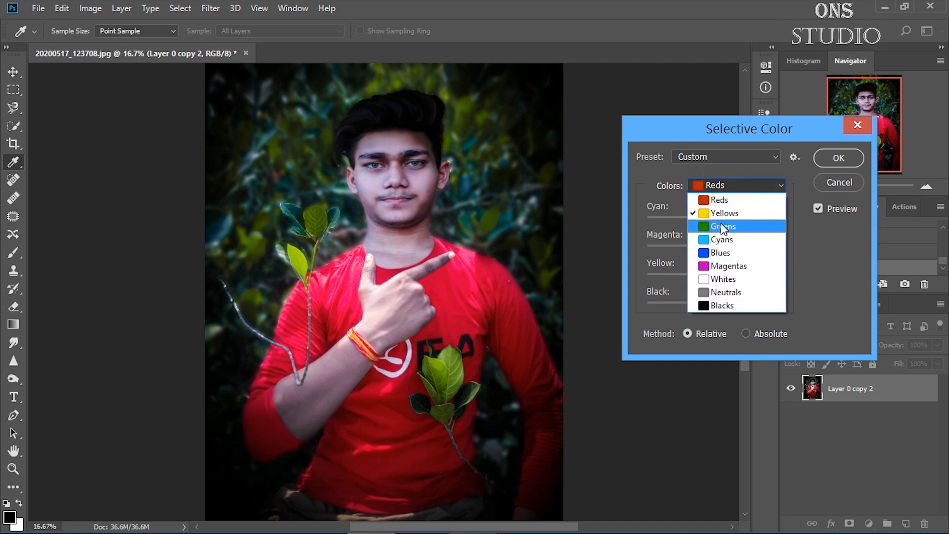
pyautogui.click(718, 226)
pyautogui.moveTo(717, 226); pyautogui.dragTo(735, 229)
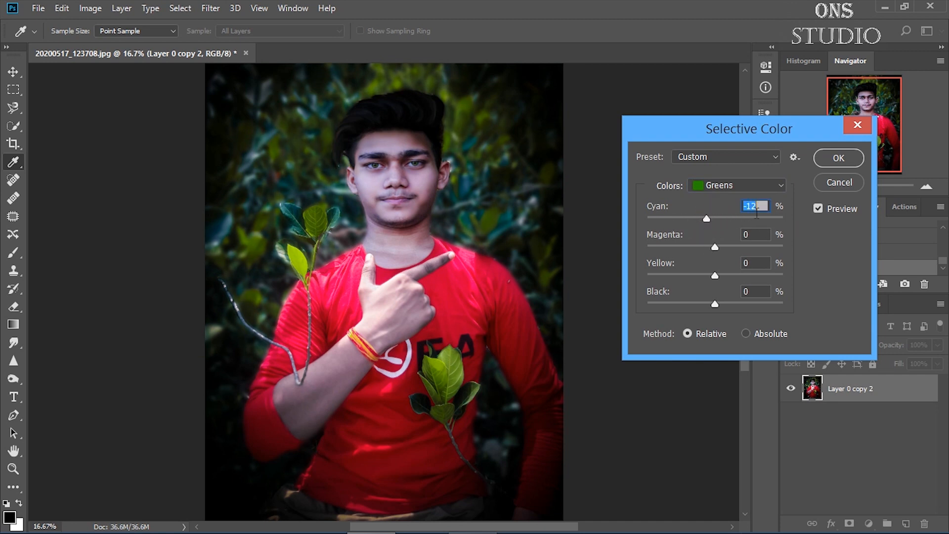
pyautogui.click(748, 333)
pyautogui.click(690, 334)
pyautogui.click(745, 334)
pyautogui.click(700, 334)
pyautogui.click(837, 158)
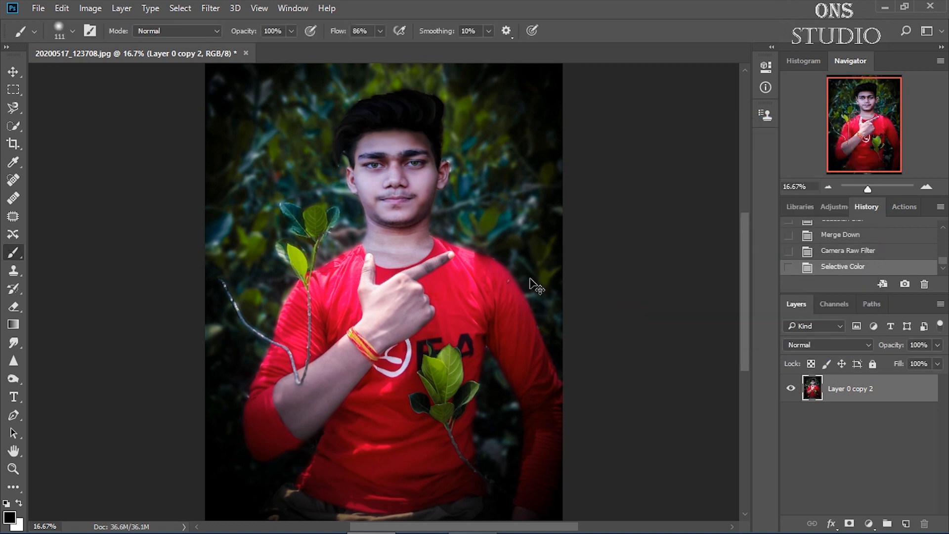
# Compare an earlier Brush Tool history state with the final Selective Color state, and inspect the finished portrait up close.
pyautogui.hotkey('ctrl', '-')
pyautogui.moveTo(941, 267)
pyautogui.mouseDown()
pyautogui.moveTo(944, 225)
pyautogui.moveTo(948, 246)
pyautogui.mouseUp()
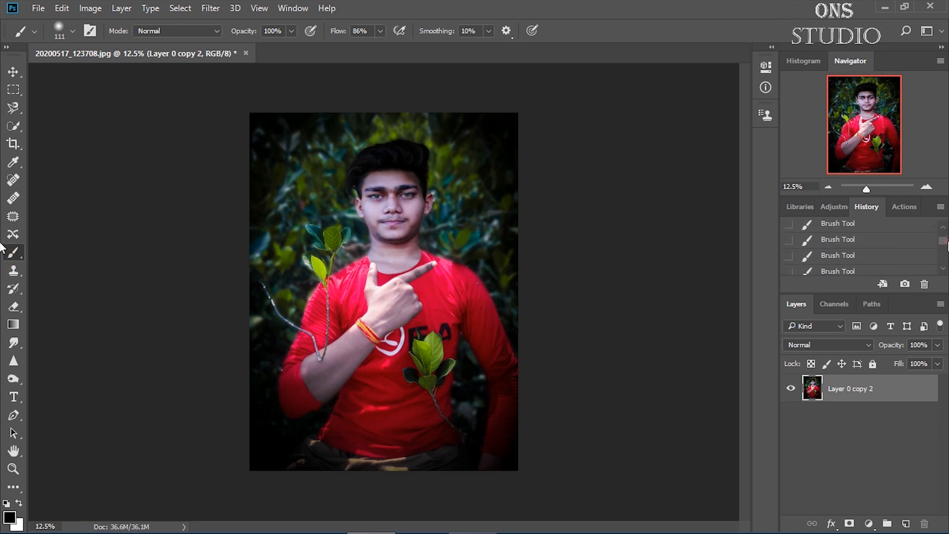
pyautogui.click(904, 255)
pyautogui.moveTo(944, 247); pyautogui.dragTo(944, 262)
pyautogui.click(897, 267)
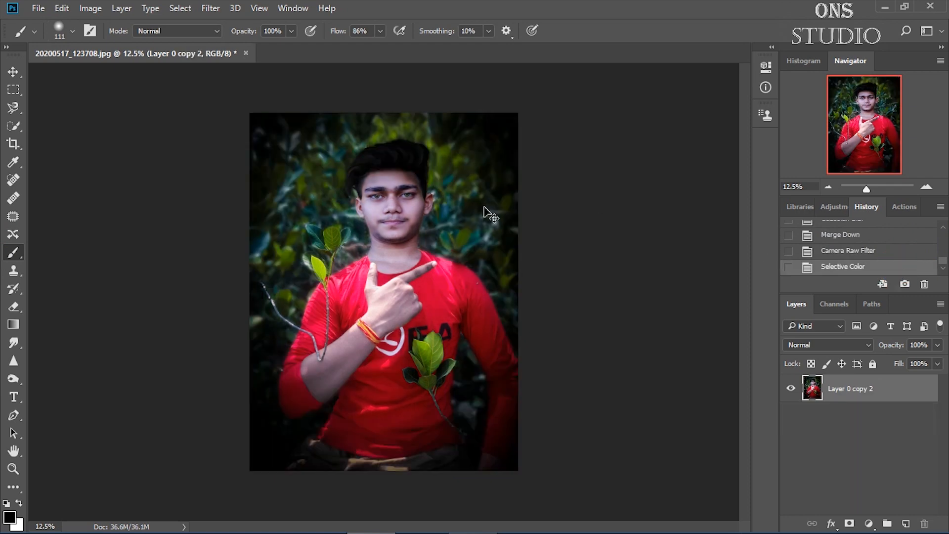
pyautogui.hotkey('ctrl', '+')
pyautogui.hotkey('ctrl', '+')
pyautogui.hotkey('ctrl', '-')
pyautogui.hotkey('ctrl', '-')
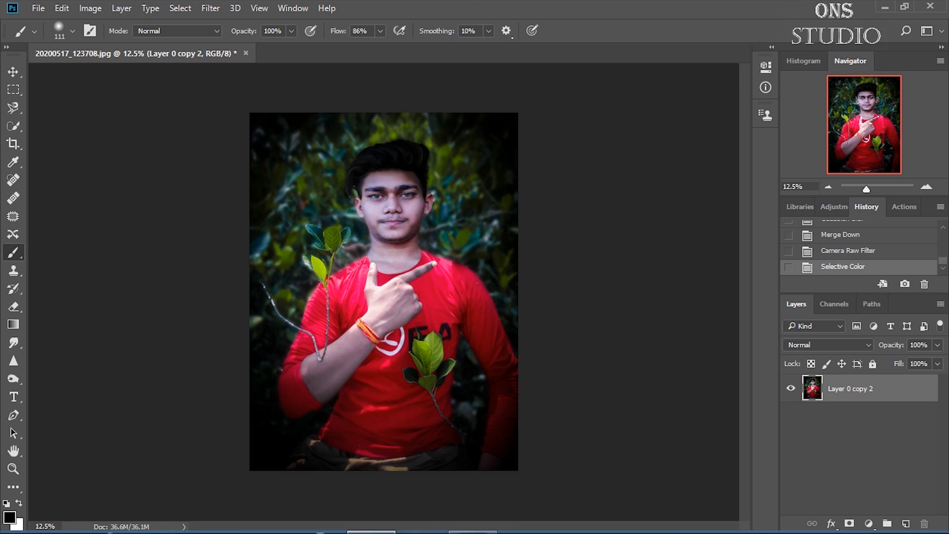
pyautogui.moveTo(711, 532)
pyautogui.click(774, 516)
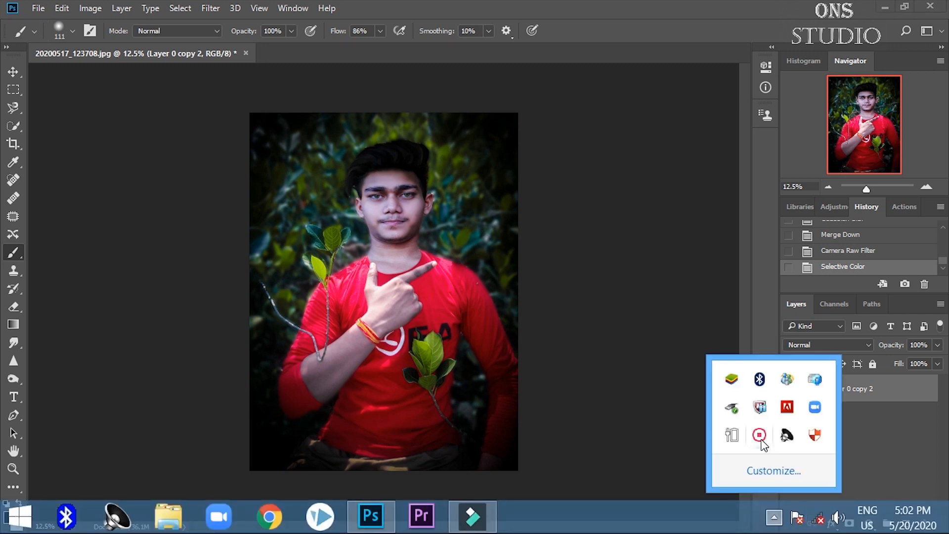
pyautogui.rightClick(761, 439)
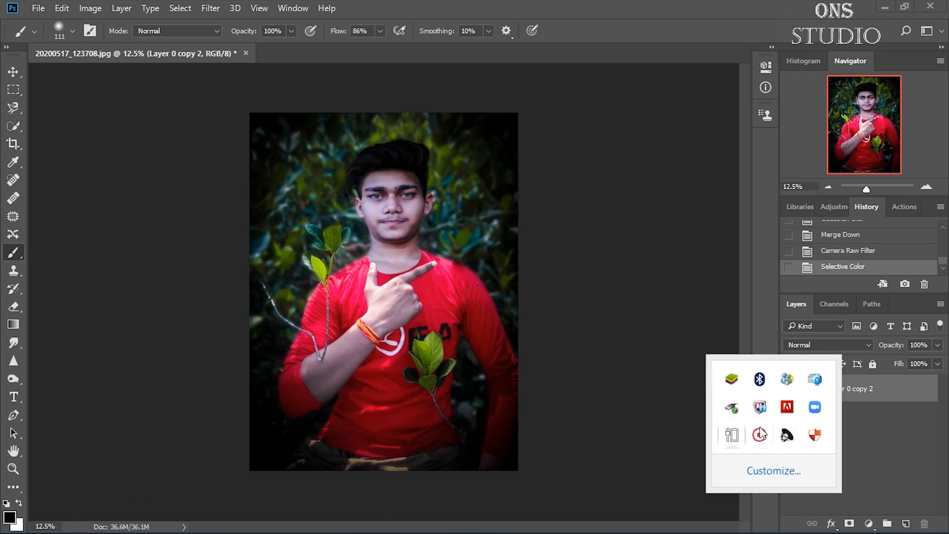
pyautogui.click(759, 436)
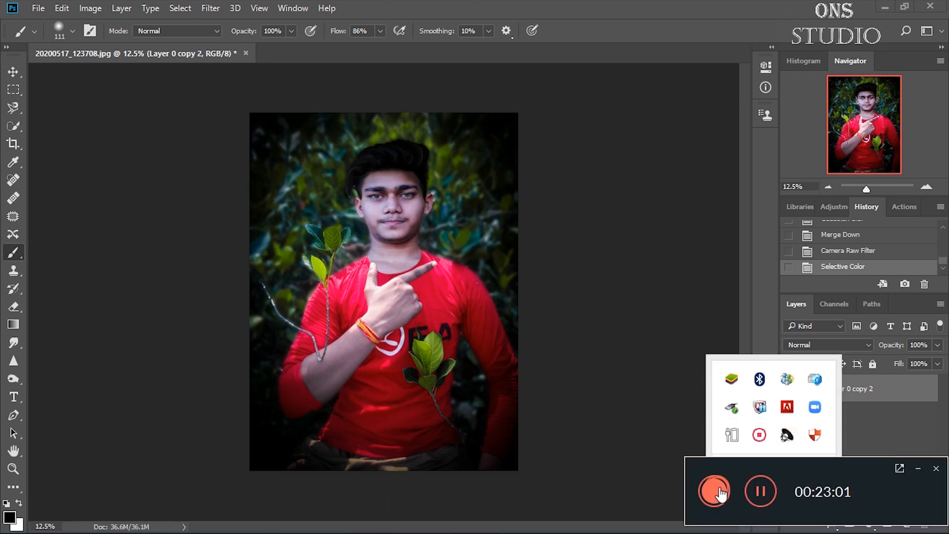